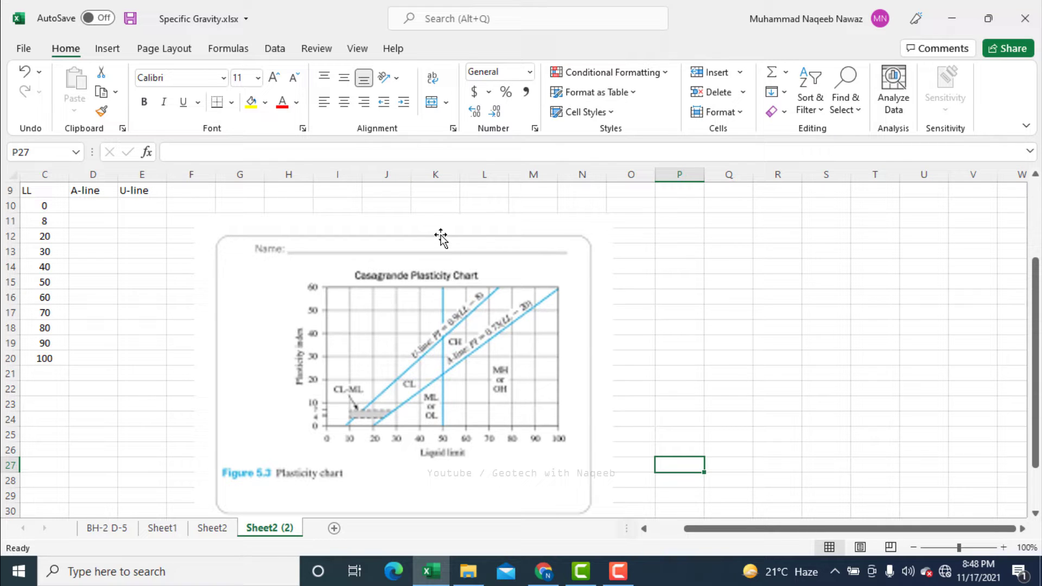
- Move the Casagrande plasticity chart picture away from the data table so that it starts around column K
click(441, 238)
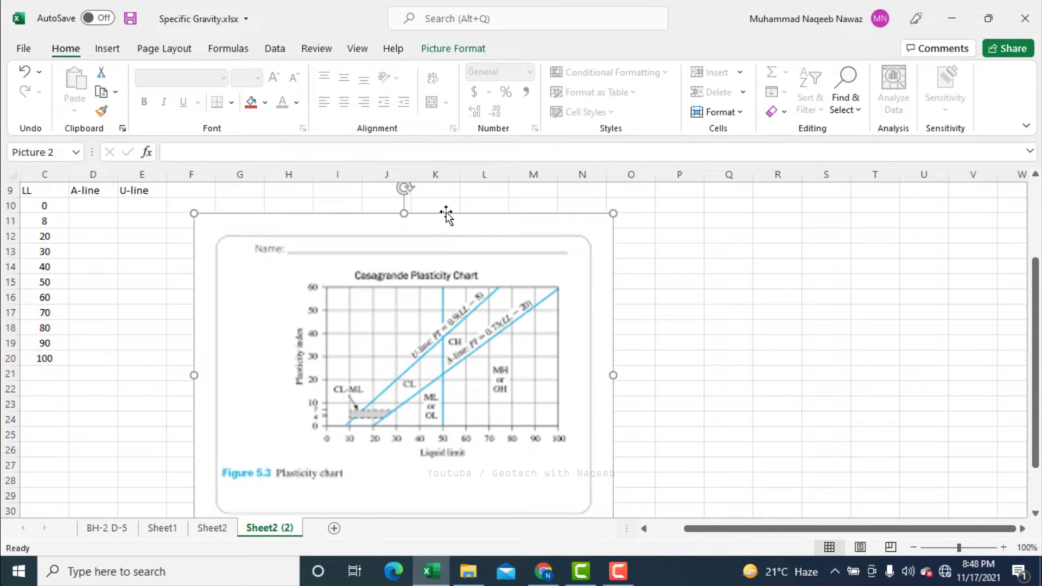
drag(446, 213, 549, 190)
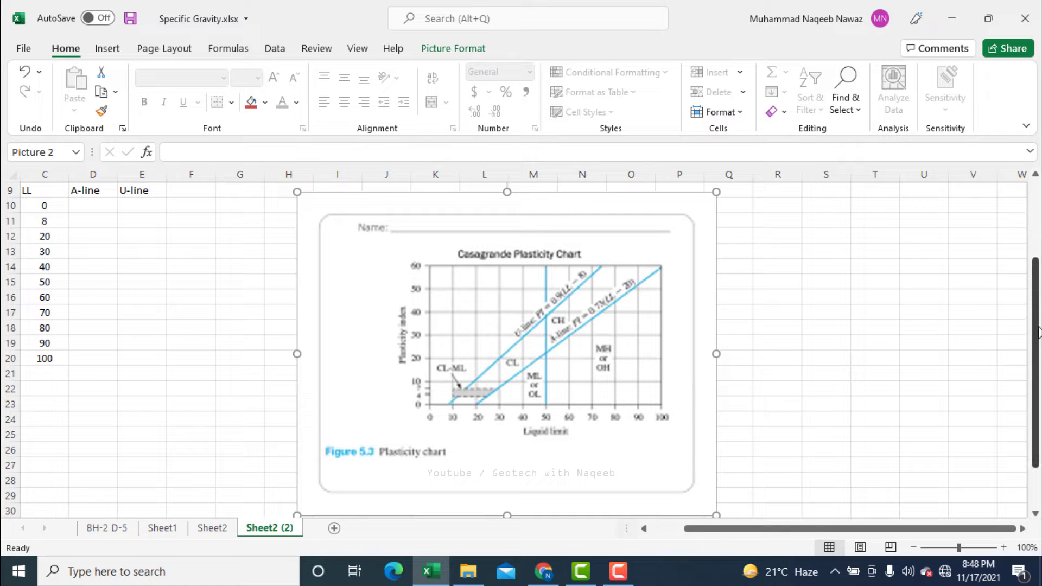
drag(1036, 332, 1036, 351)
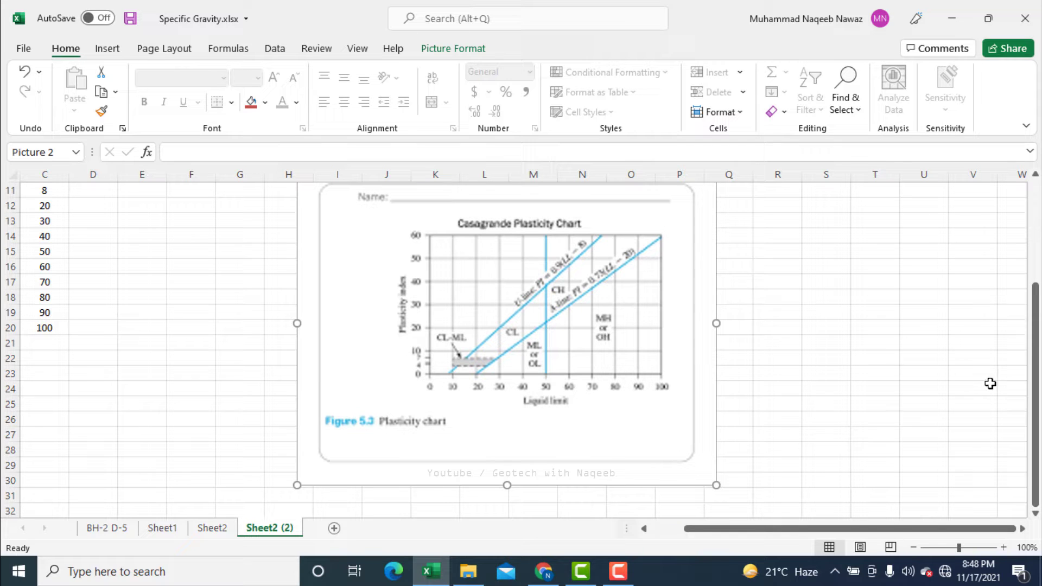
drag(1037, 375, 1036, 349)
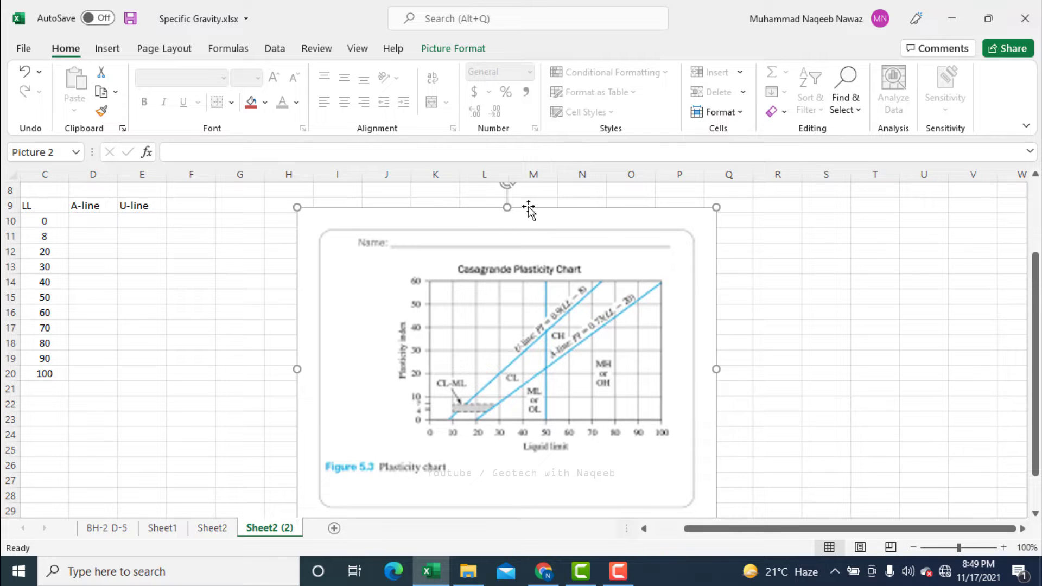
drag(528, 209, 677, 199)
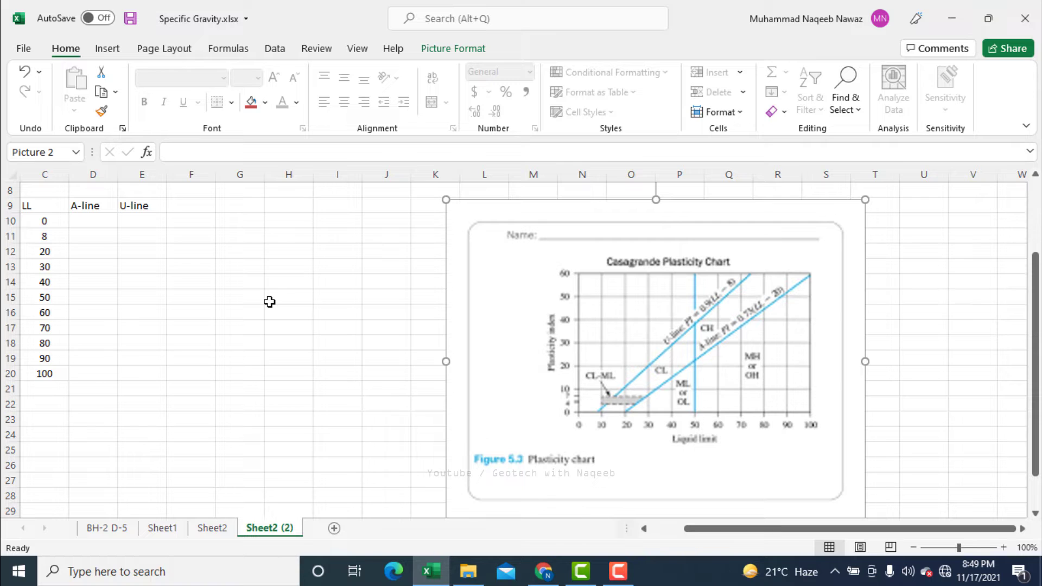
click(292, 298)
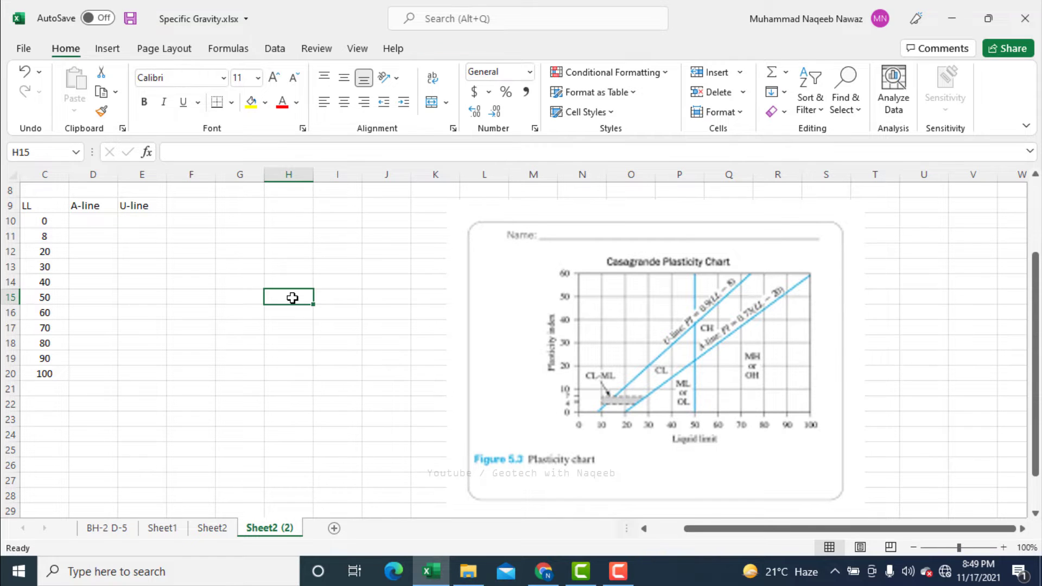
- Bring the whole LL column into view, select its header in C9 and examine the table beside the reference chart
key(Left)
key(Left)
key(Left)
key(Left)
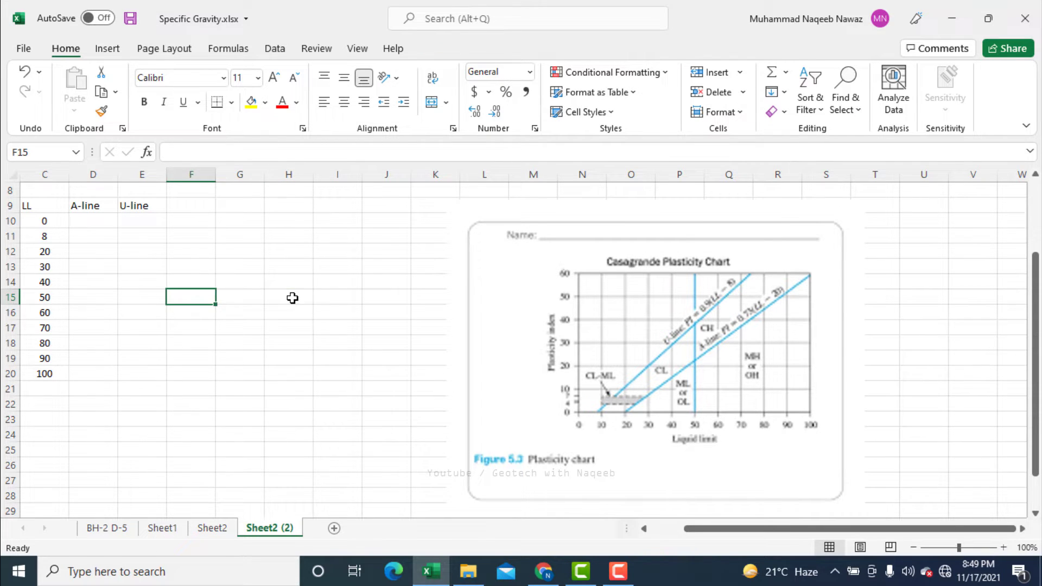
key(Left)
key(Left)
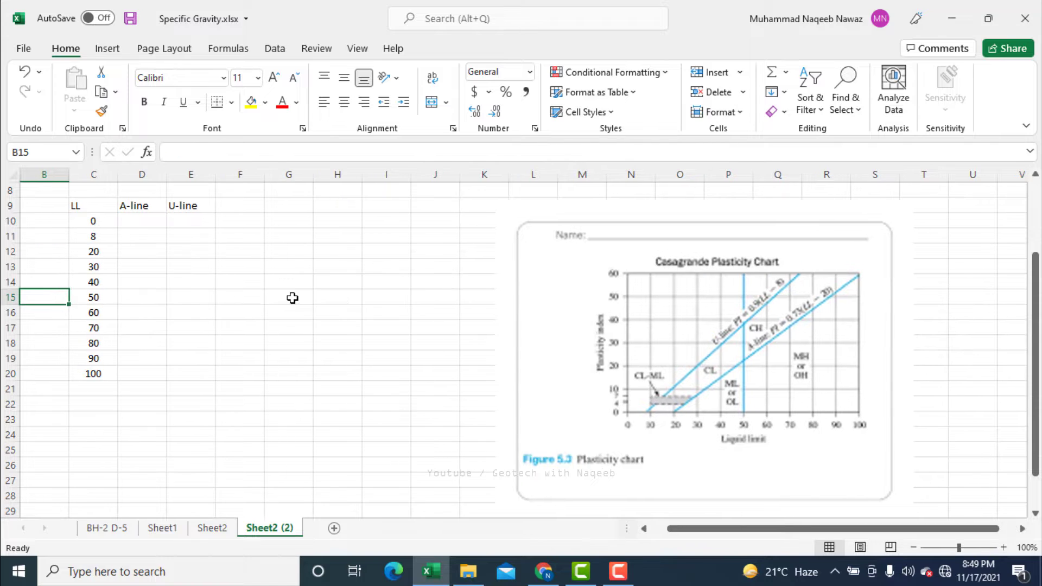
key(Up)
key(Up)
key(Up)
key(Up)
key(Right)
key(Up)
key(Up)
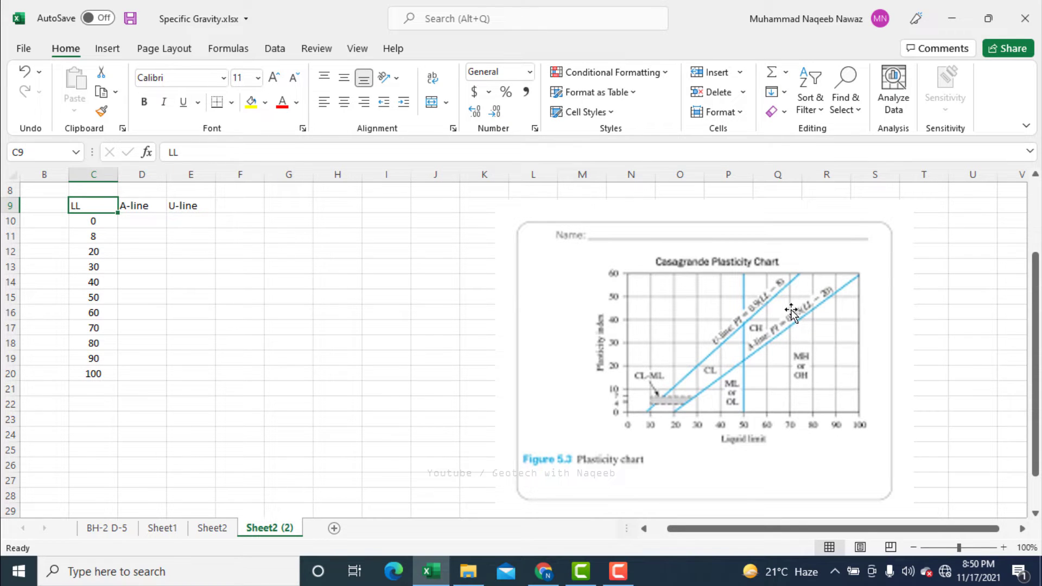
- Calculate the A-line values with the formula =0.73*(C10-20) in D10 and fill it down to D20
click(128, 220)
text(=)
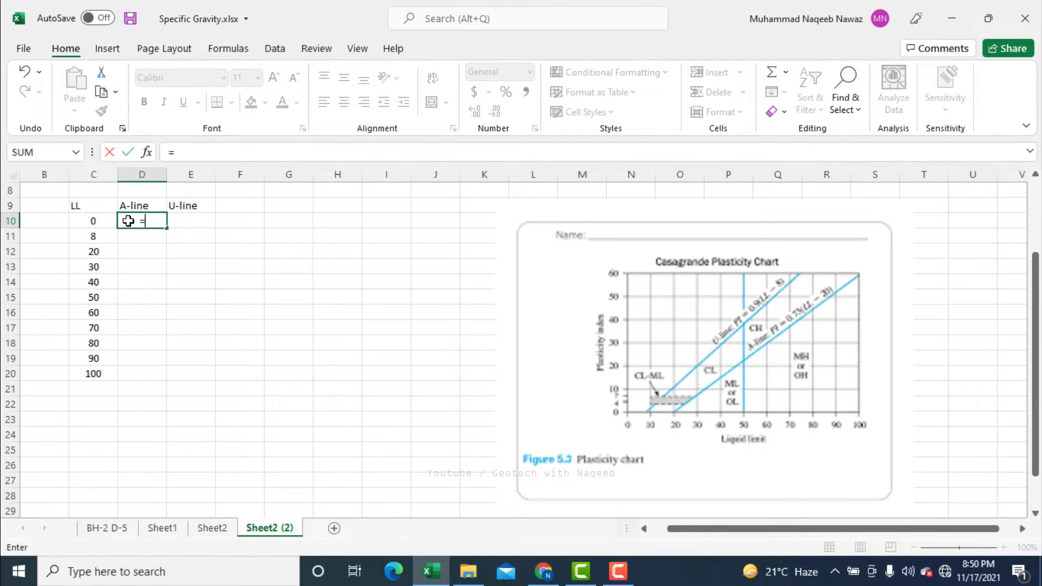
text(0.73*()
click(88, 224)
text(-20))
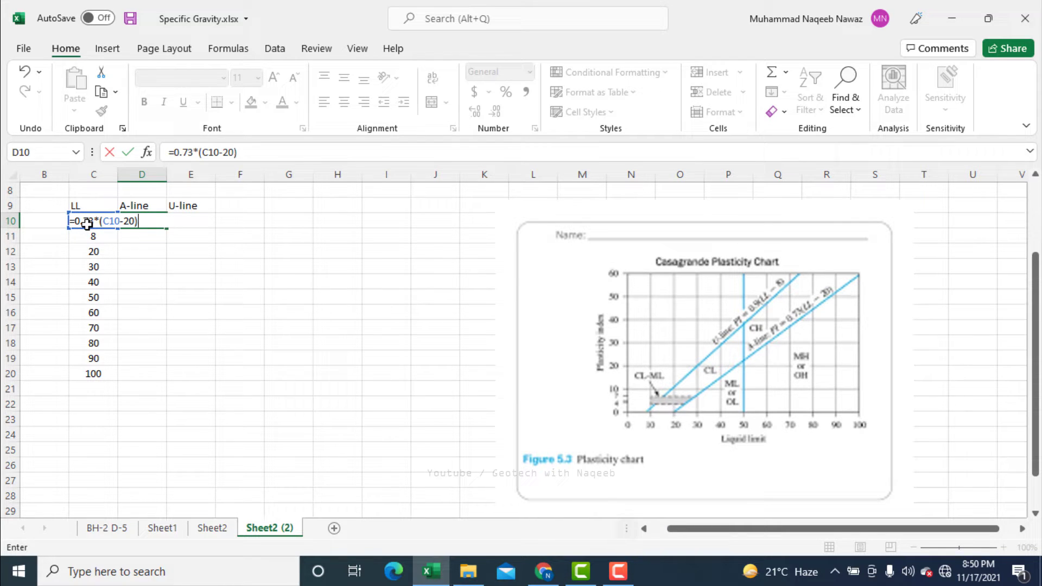
key(Return)
click(147, 220)
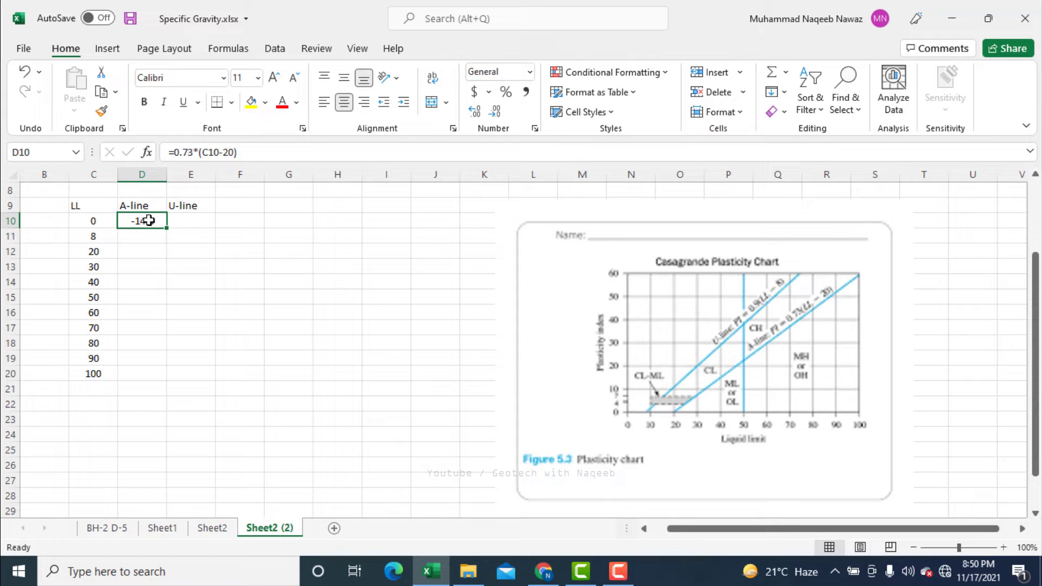
drag(167, 230, 169, 377)
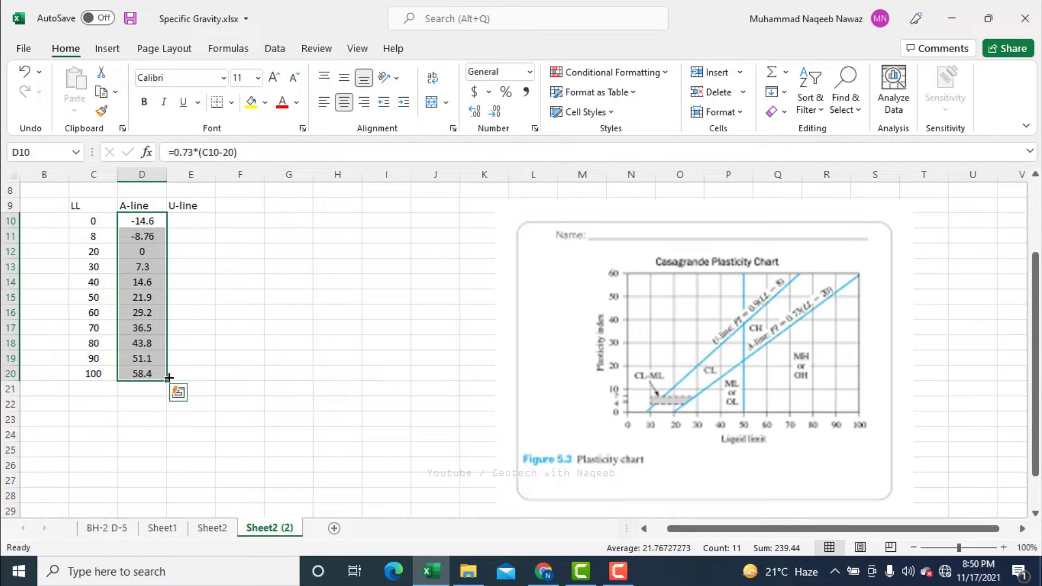
- Calculate the U-line values with the formula =0.9*(C10-8) in E10 and fill it down to E20
click(194, 219)
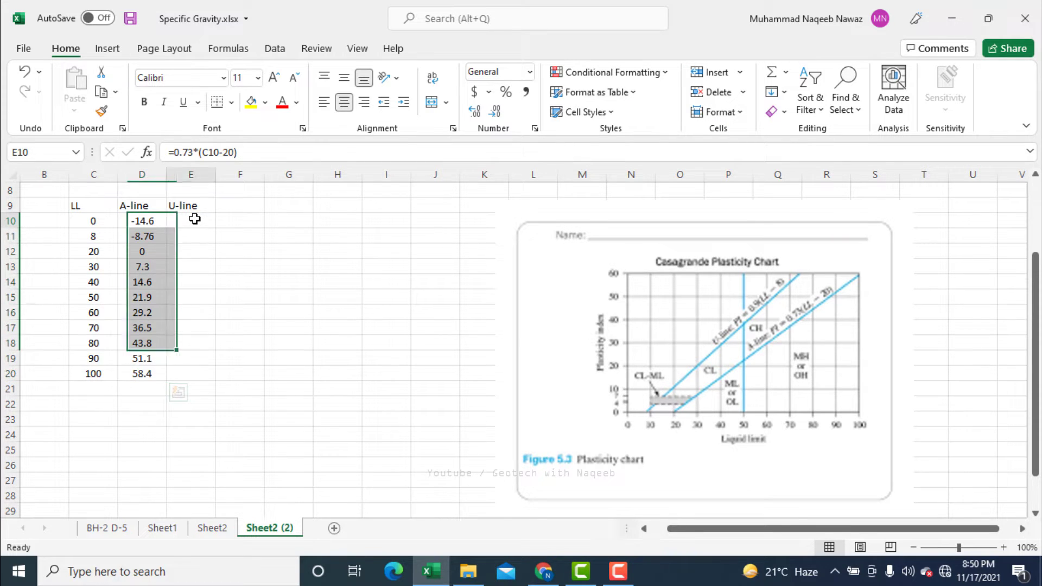
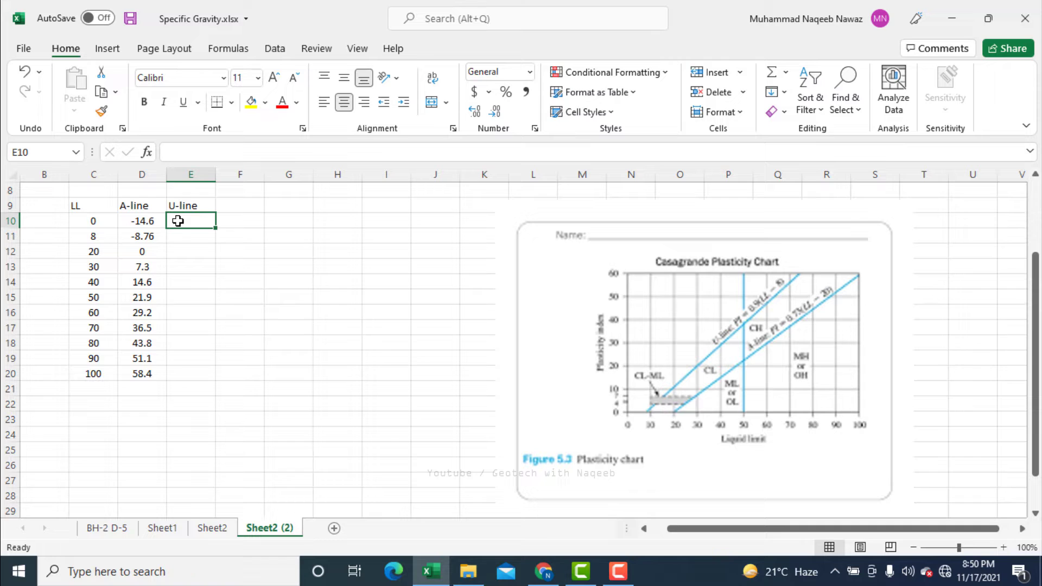
text(=0.9)
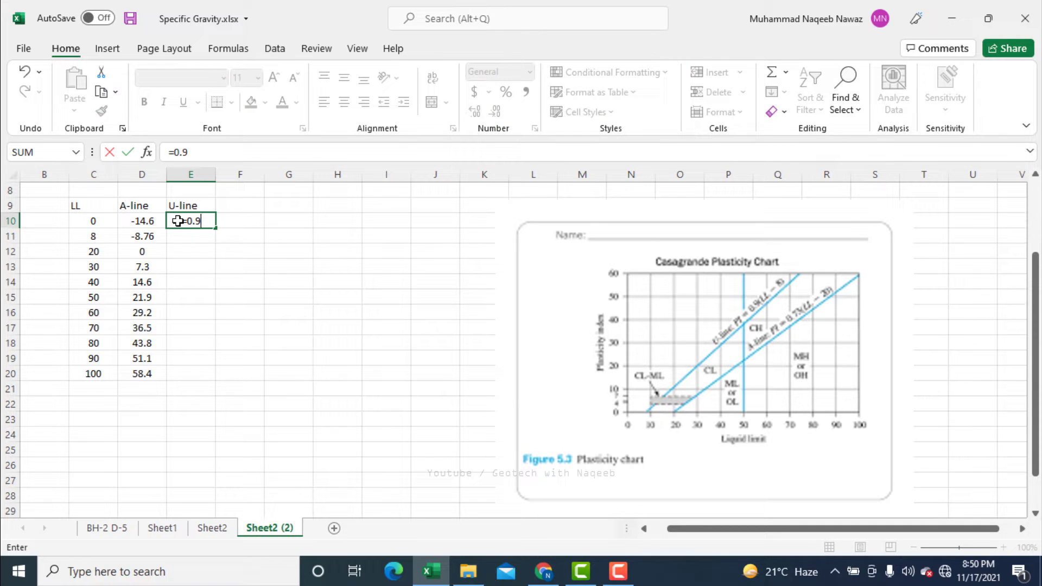
text(*()
click(97, 223)
text(-8))
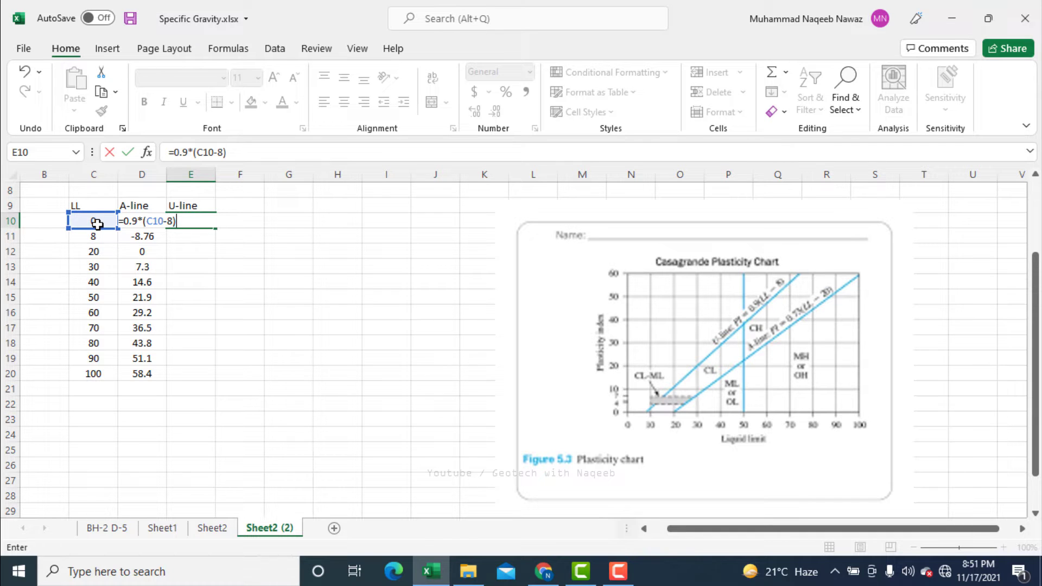
key(Return)
click(205, 221)
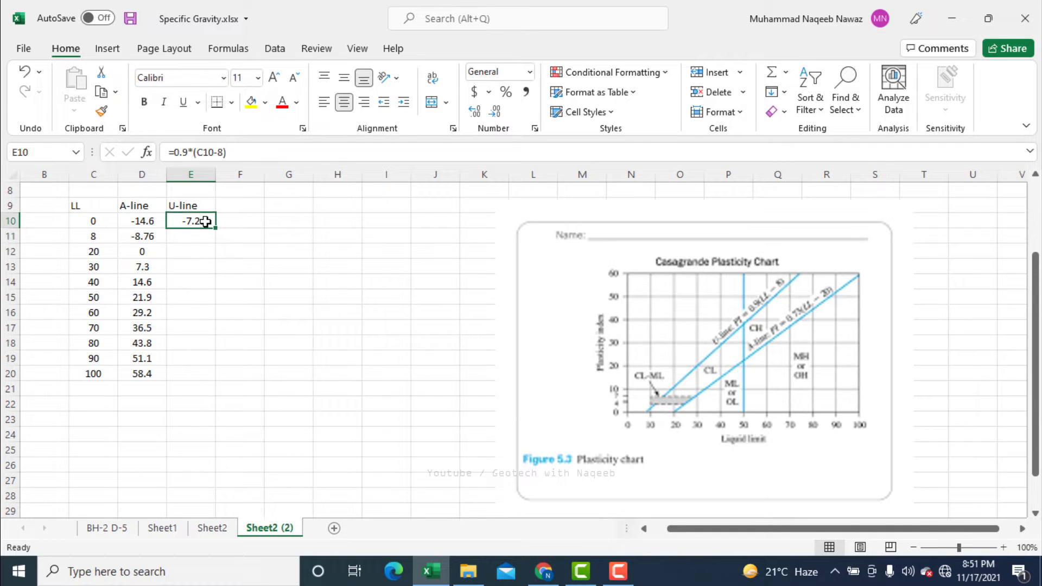
drag(216, 231, 216, 379)
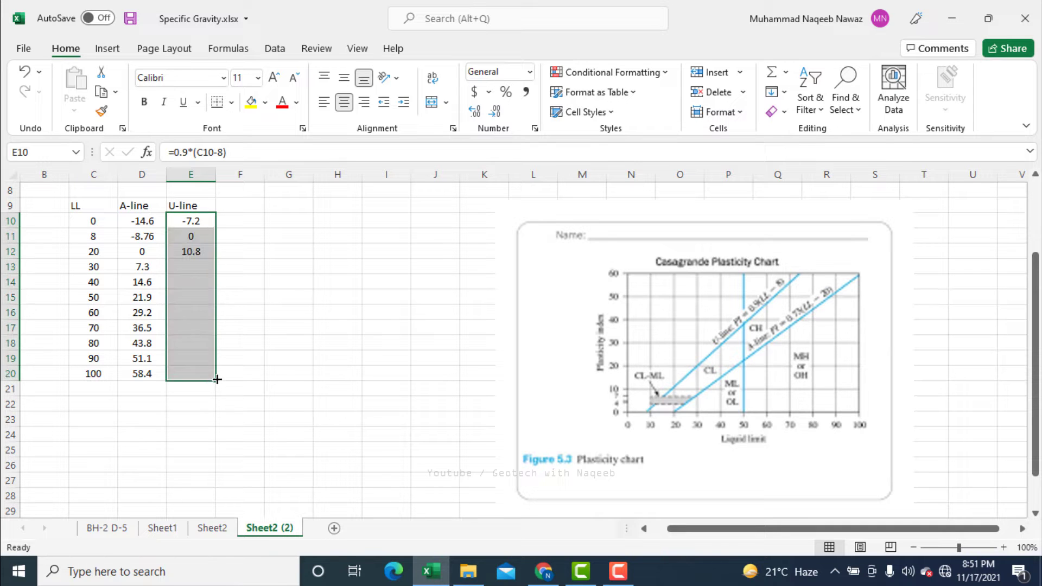
click(329, 344)
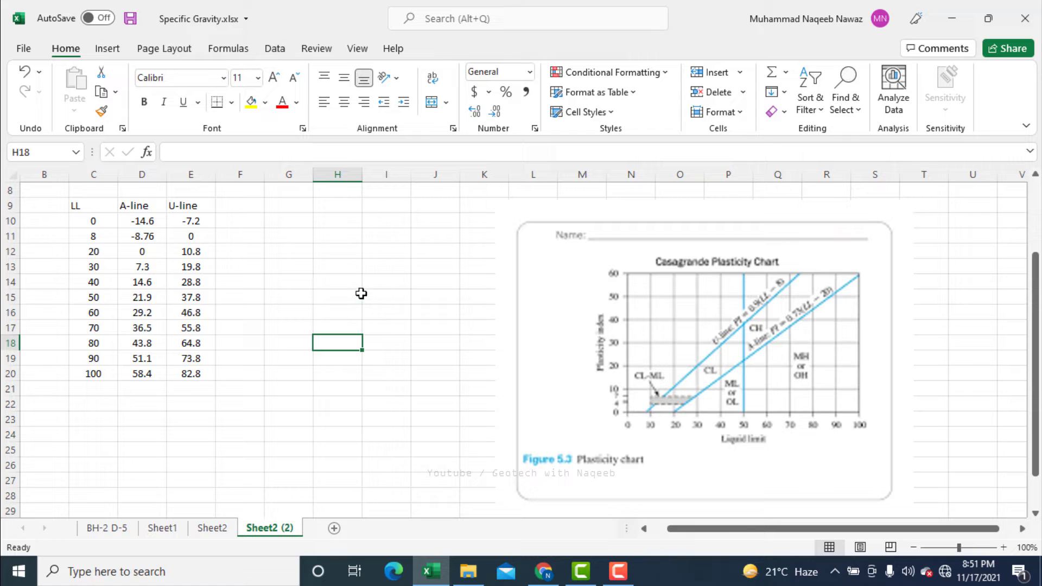
- Insert an empty scatter chart with smooth lines and no markers, and fit it between the data table and the reference picture
drag(654, 224, 725, 219)
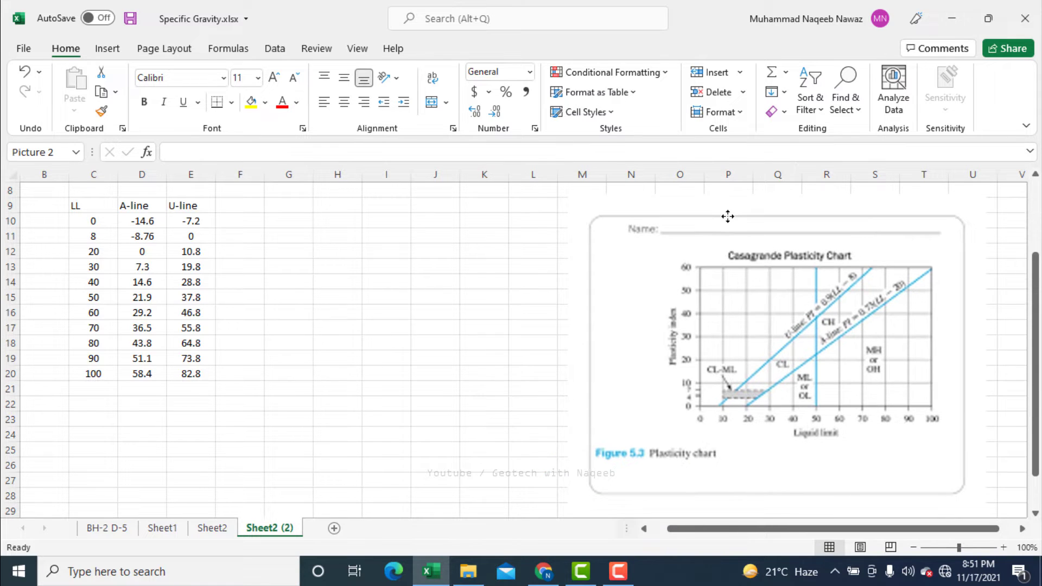
click(301, 261)
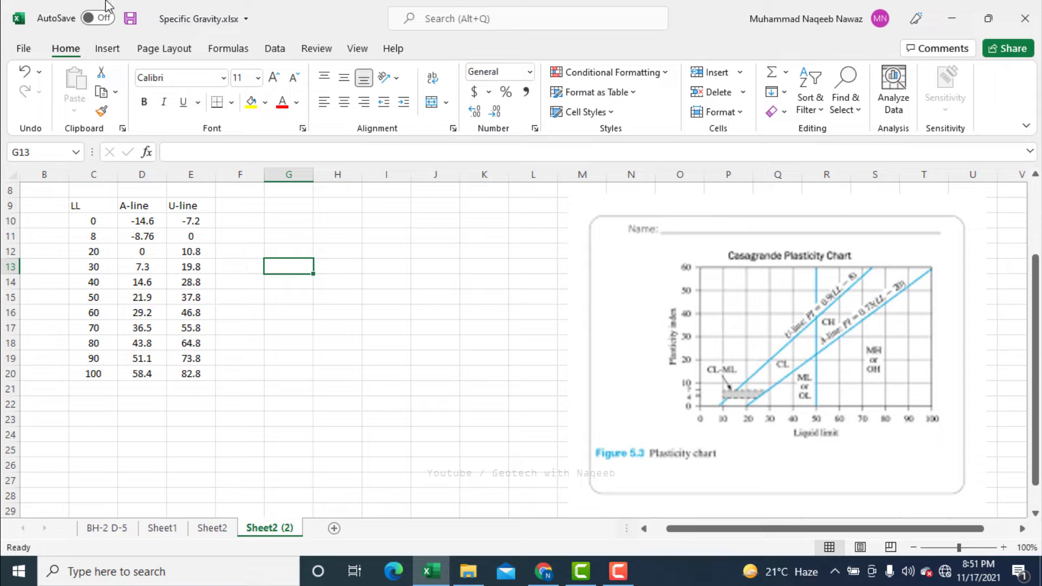
click(106, 50)
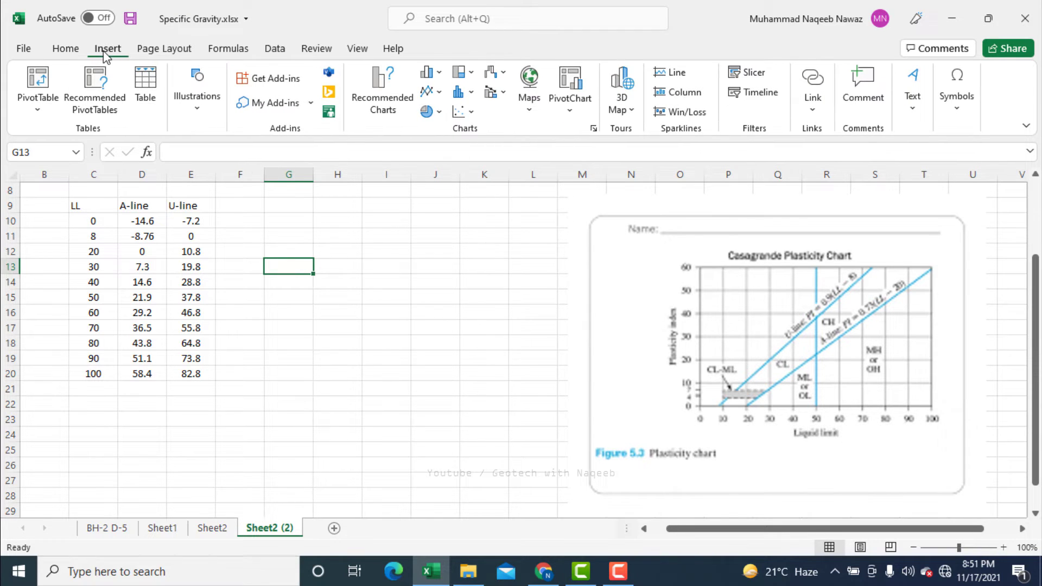
click(467, 112)
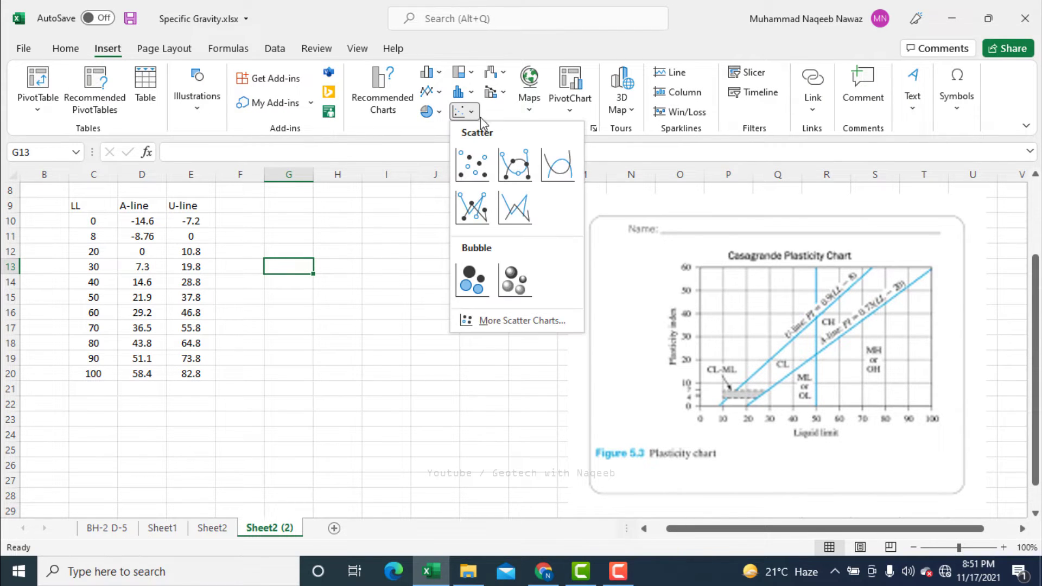
click(561, 180)
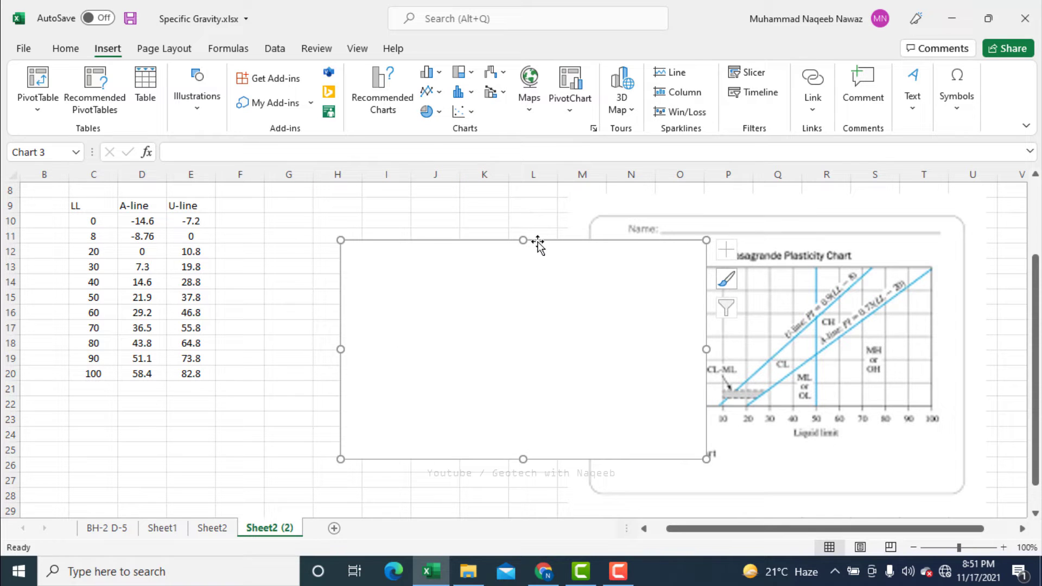
drag(537, 242, 446, 209)
- Add an unnamed series for the A-line to the chart, with X values C10:C20 and Y values D10:D20
right_click(491, 283)
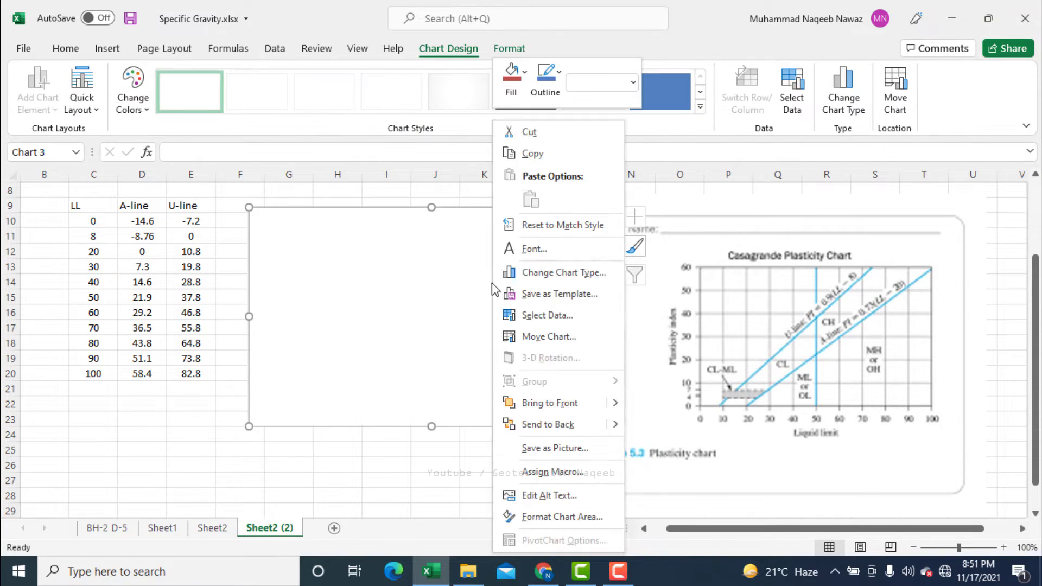
click(527, 314)
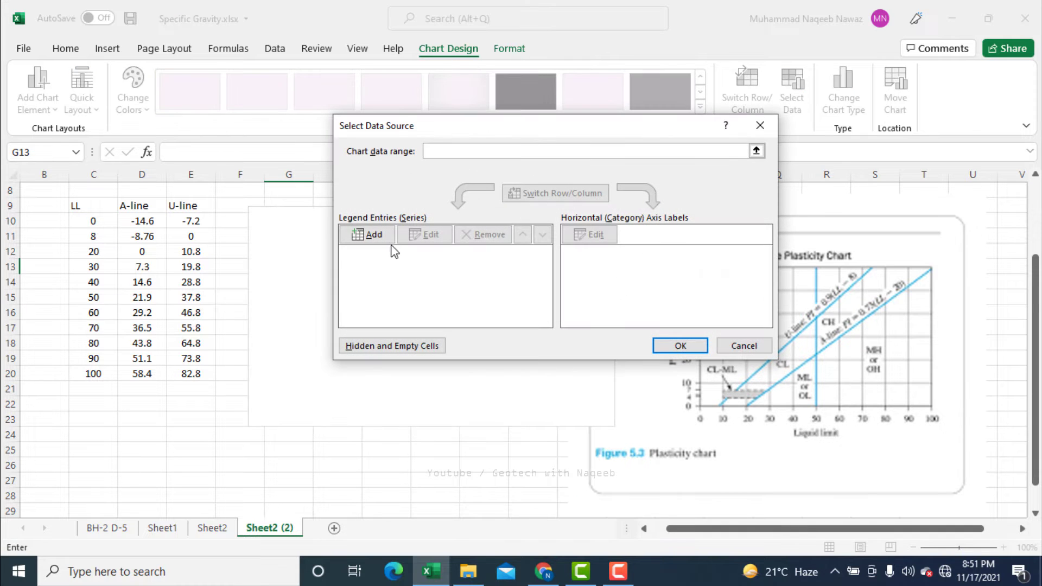
click(387, 235)
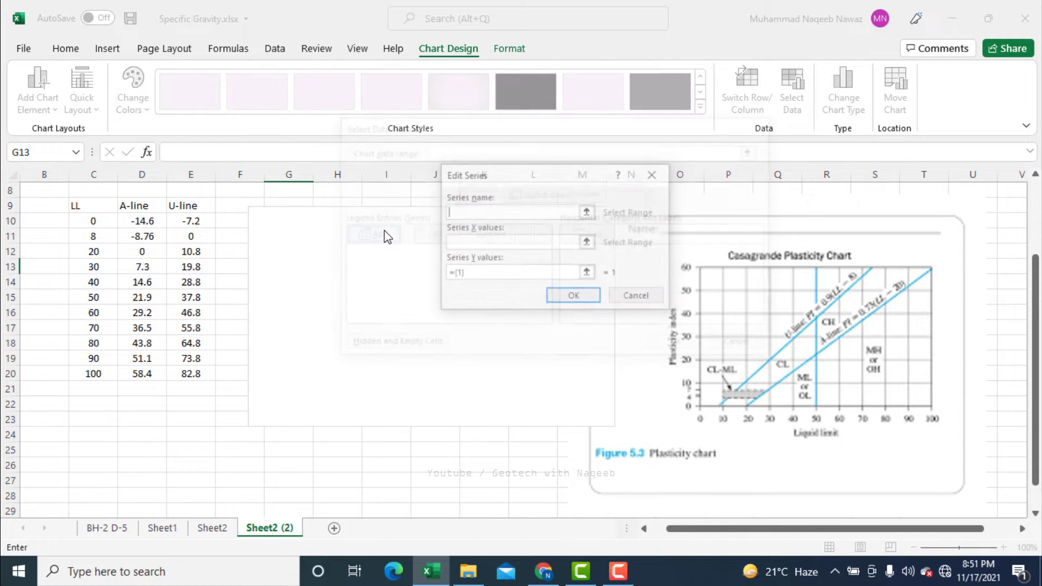
click(587, 244)
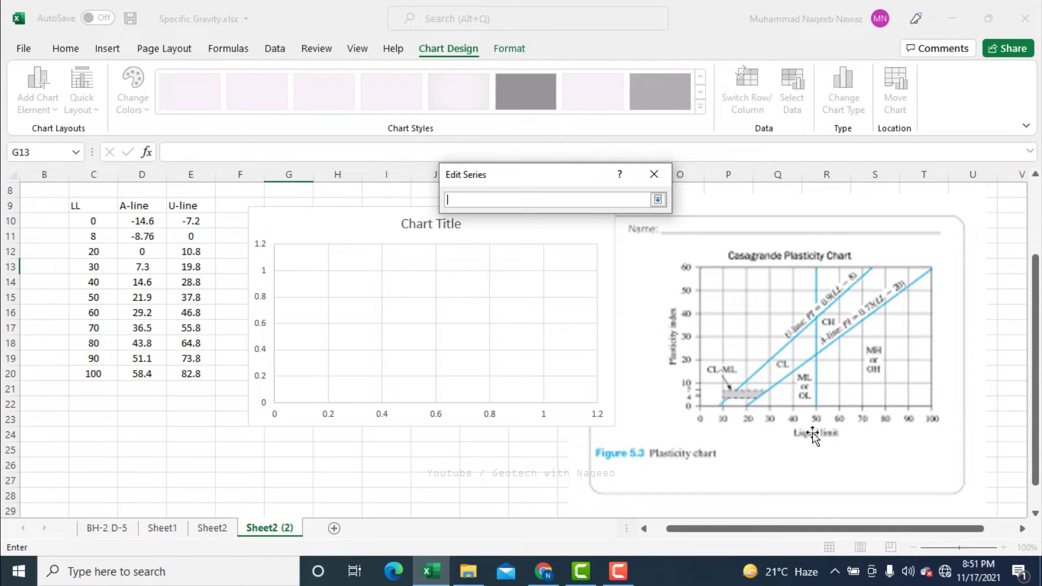
drag(88, 218, 95, 368)
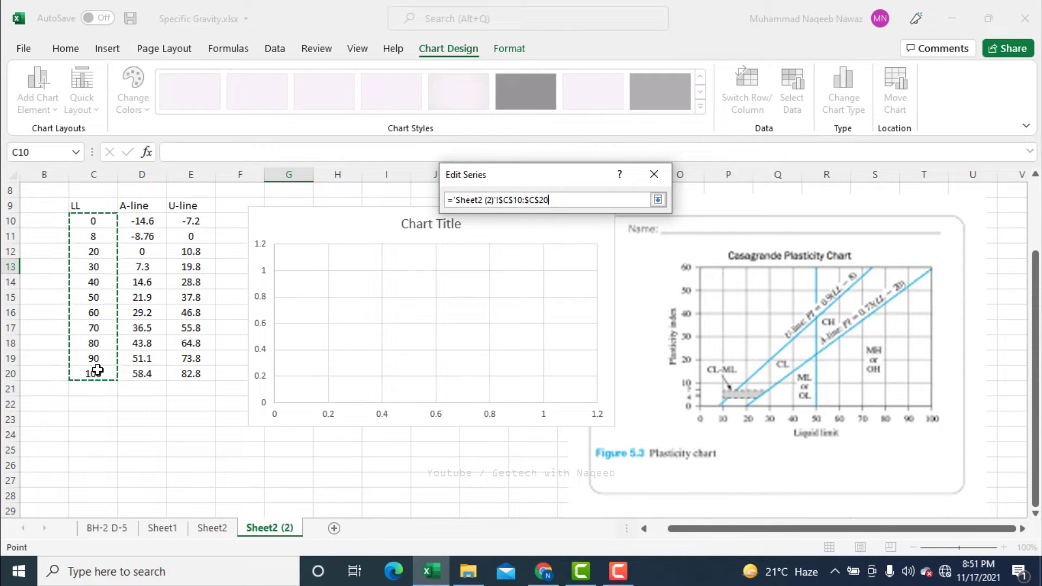
click(659, 200)
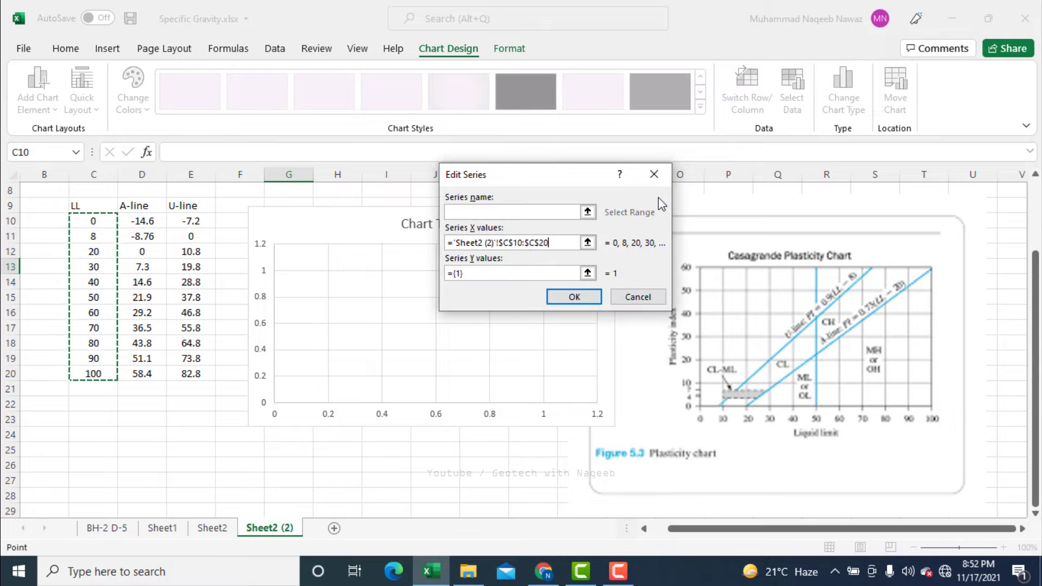
click(587, 273)
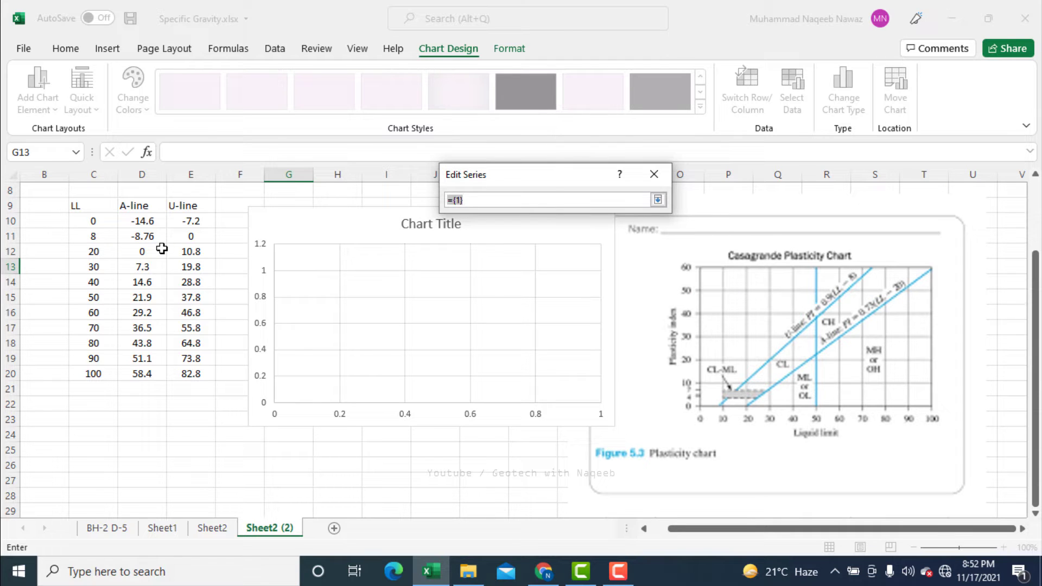
drag(141, 220, 146, 373)
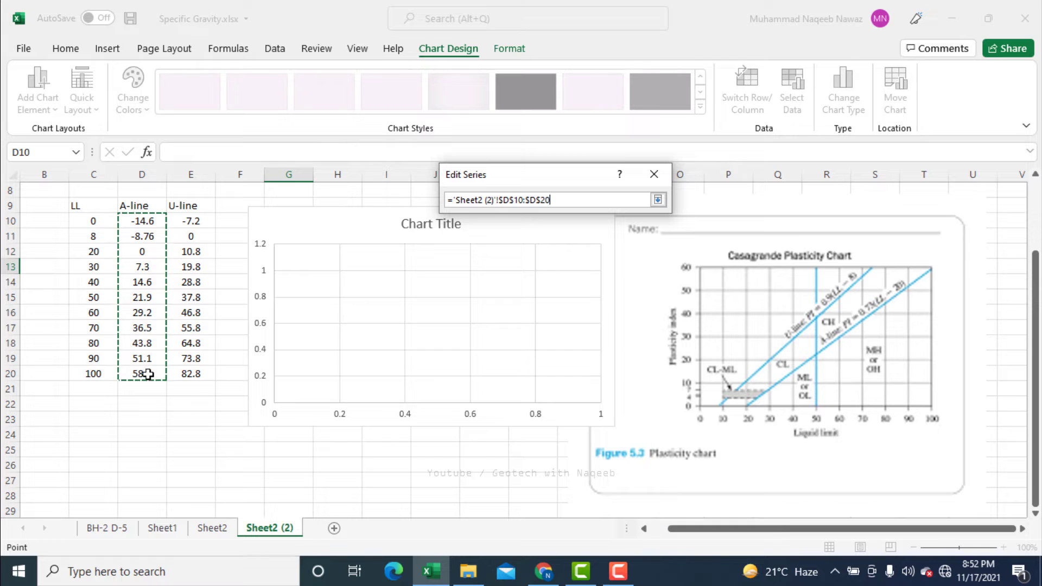
click(657, 199)
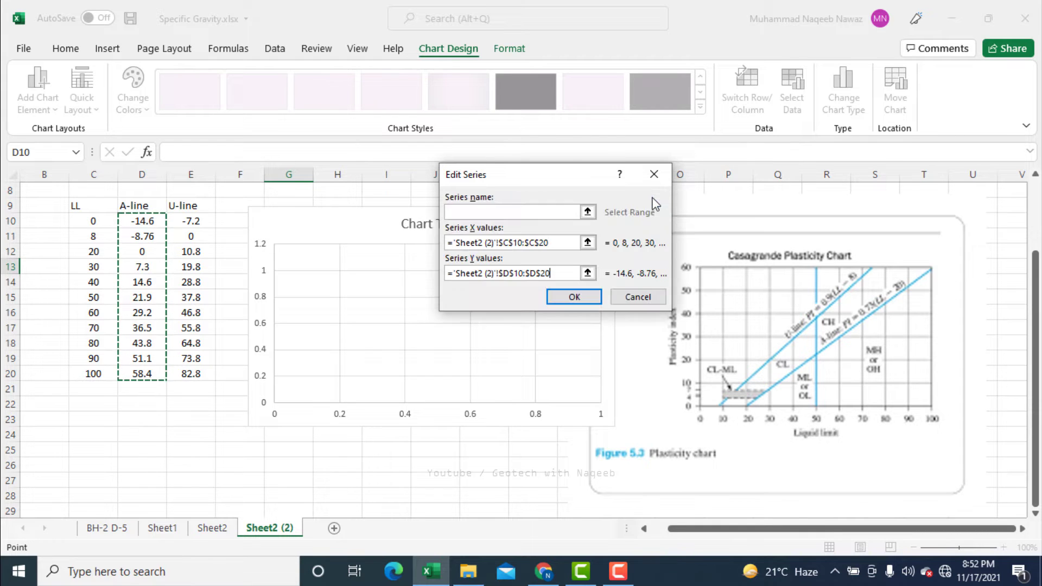
click(583, 298)
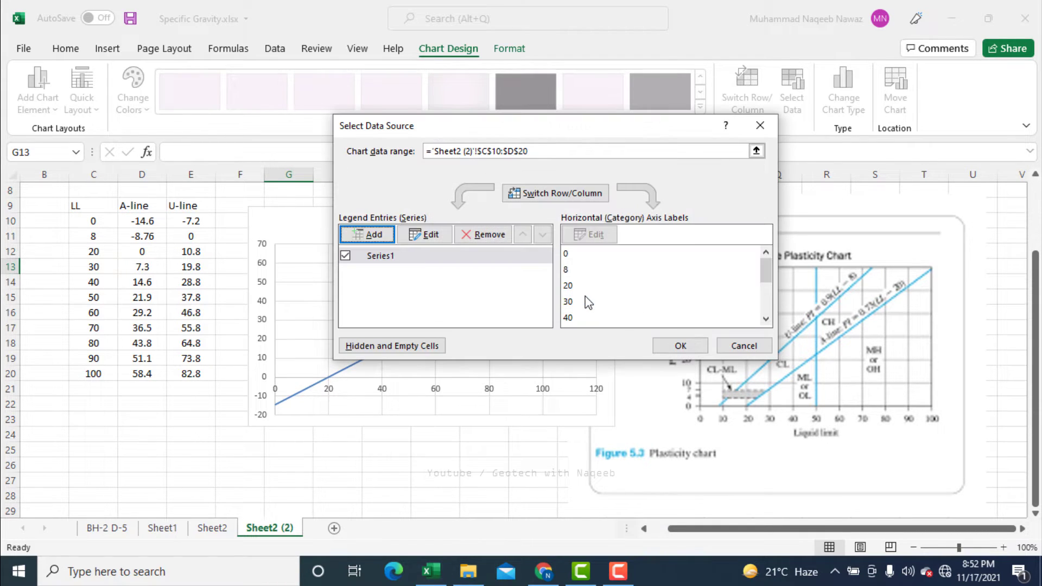
- Add a second unnamed series for the U-line to the chart, with X values C10:C20 and Y values E10:E20
click(373, 235)
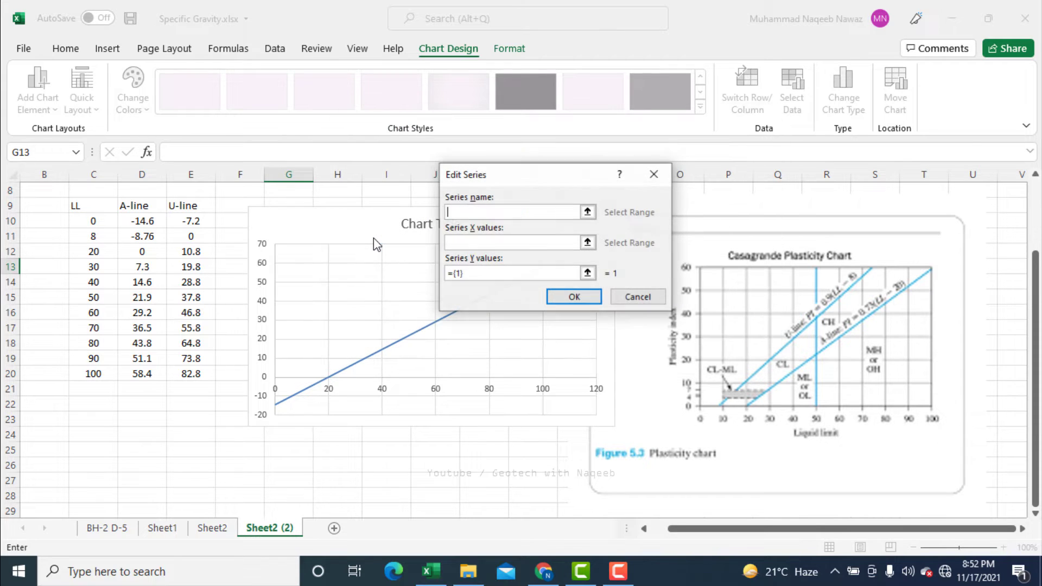
click(587, 242)
drag(89, 222, 90, 369)
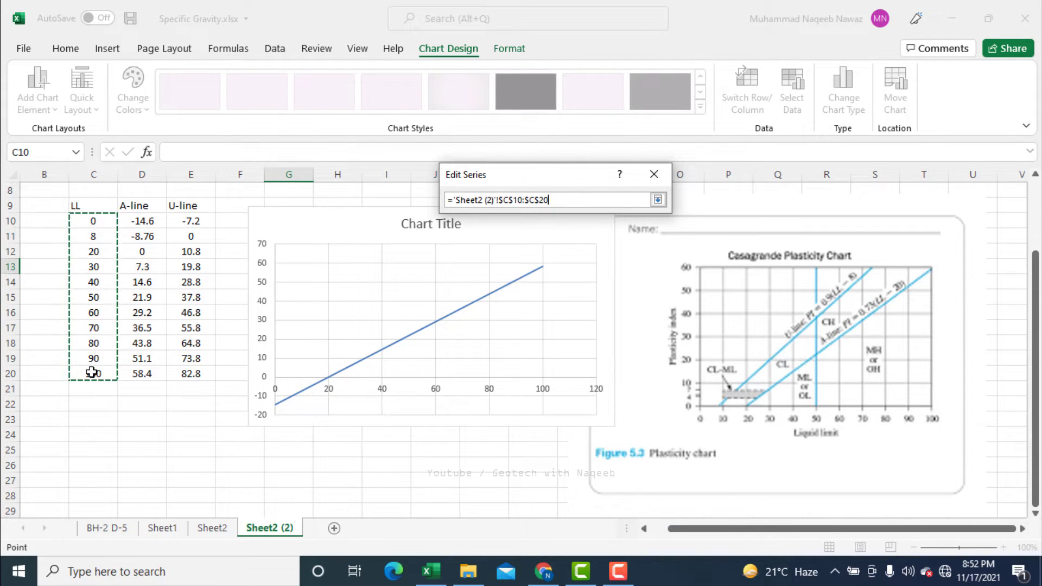
click(657, 200)
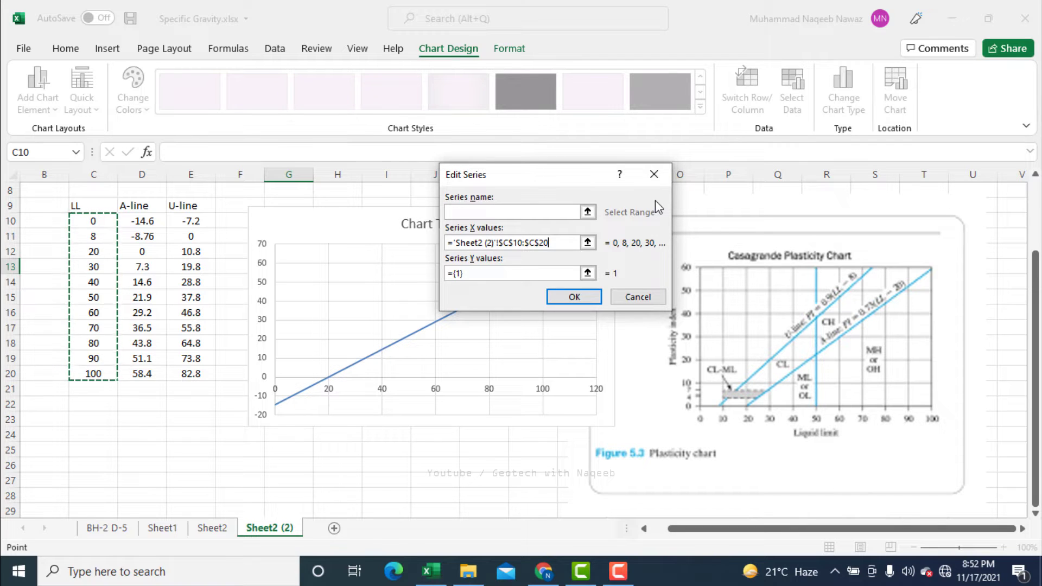
click(587, 273)
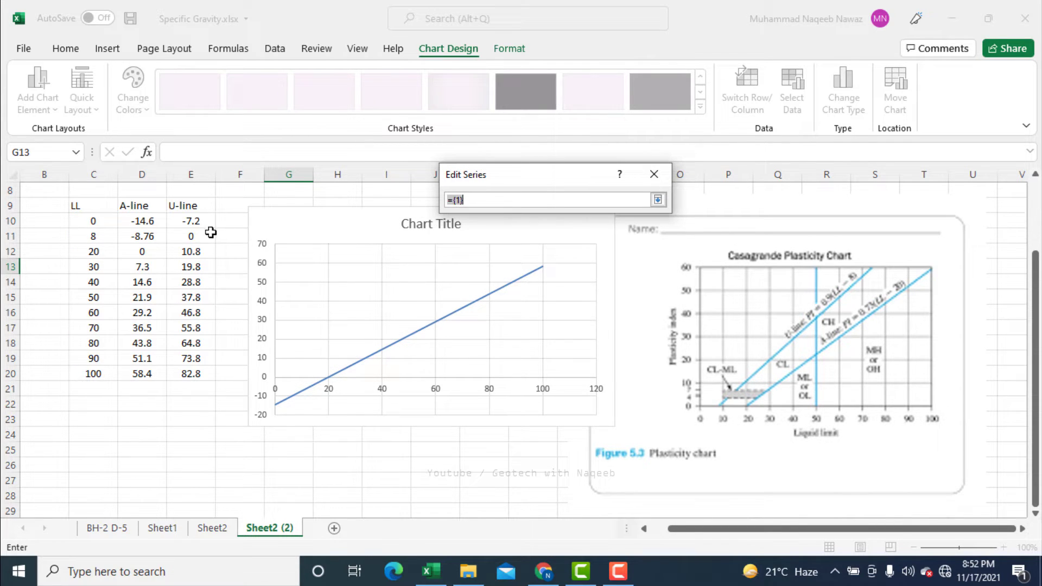
drag(194, 221, 201, 373)
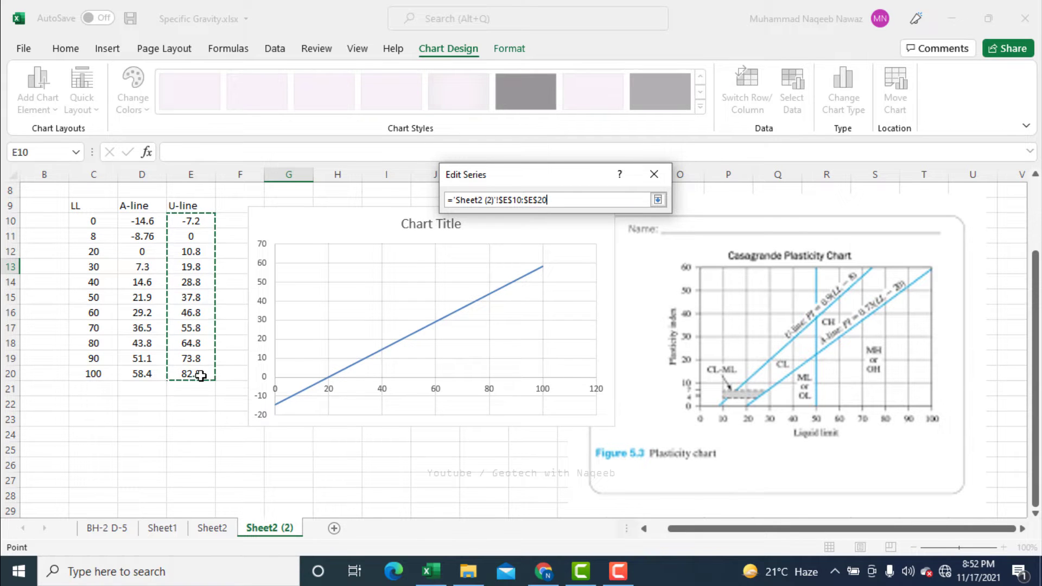
click(657, 200)
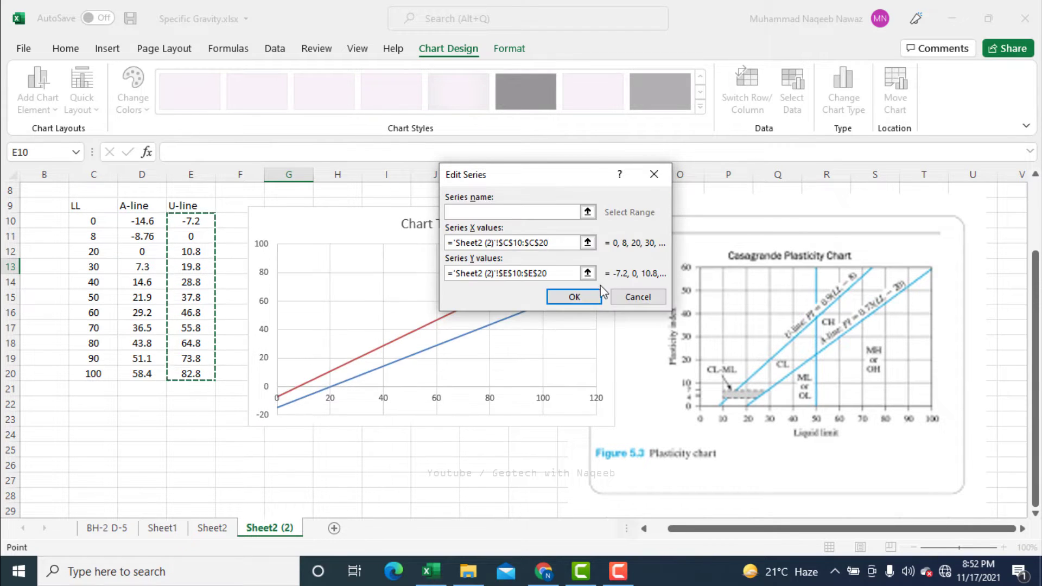
click(577, 296)
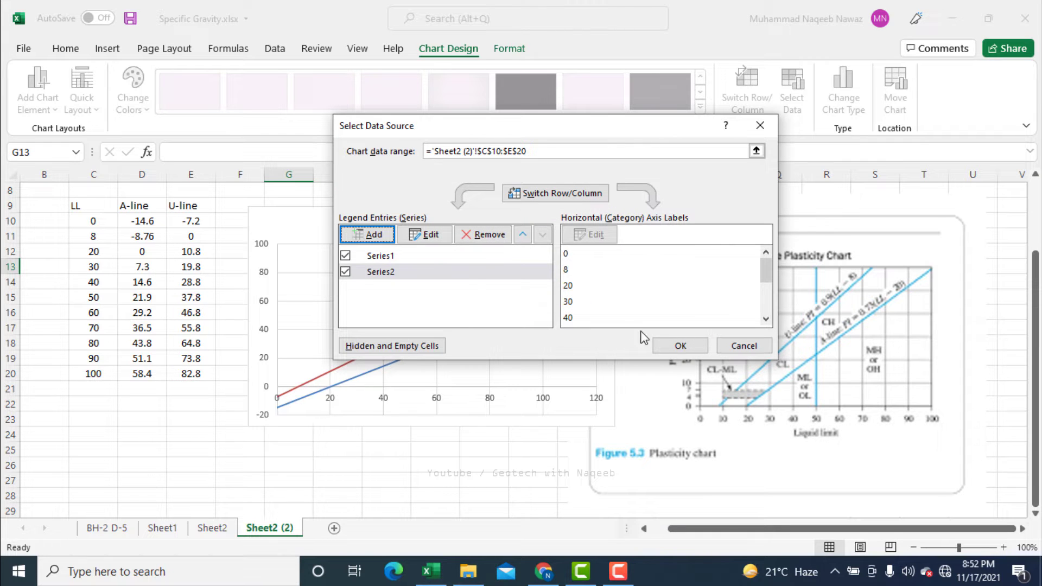
click(677, 346)
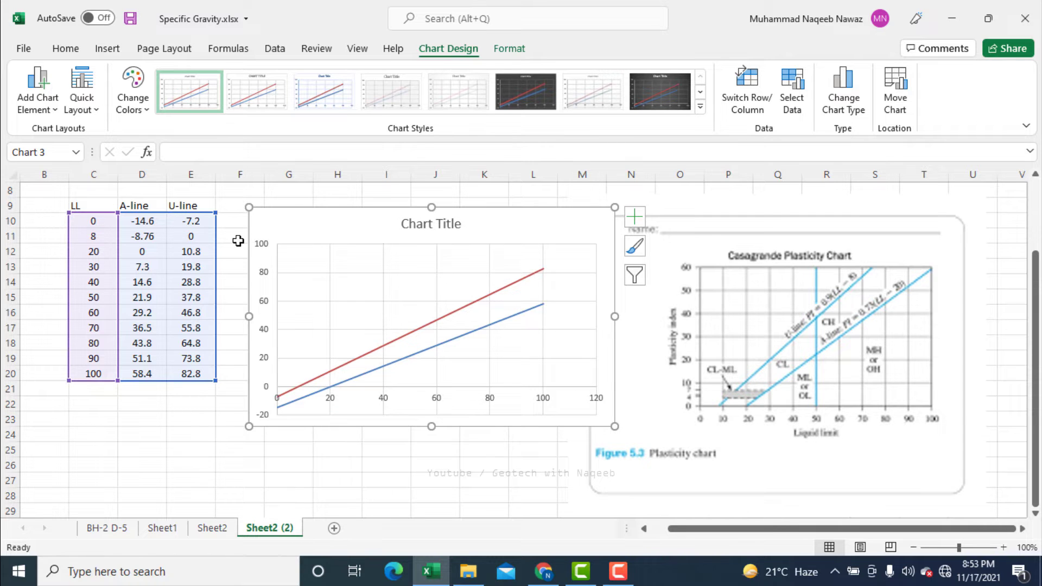
- Try 0 as the first U-line value in E10, and clear the cell instead
click(208, 196)
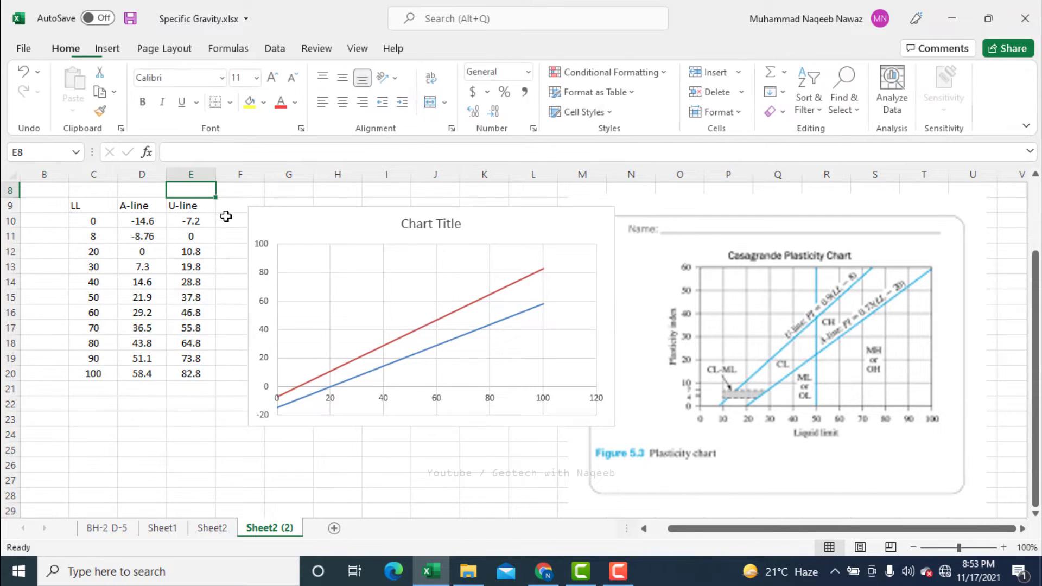
click(195, 220)
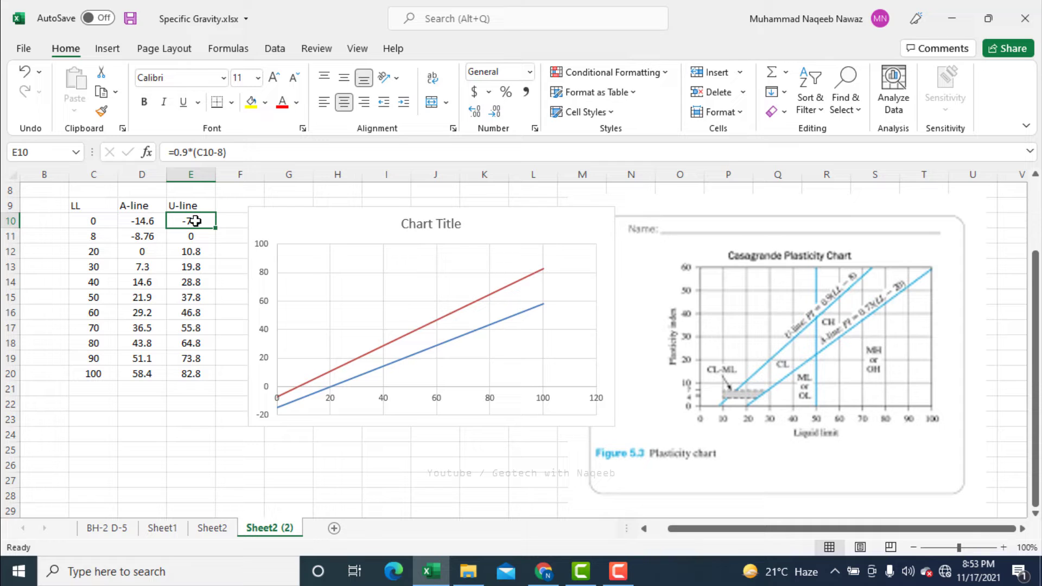
text(0)
key(Return)
click(196, 220)
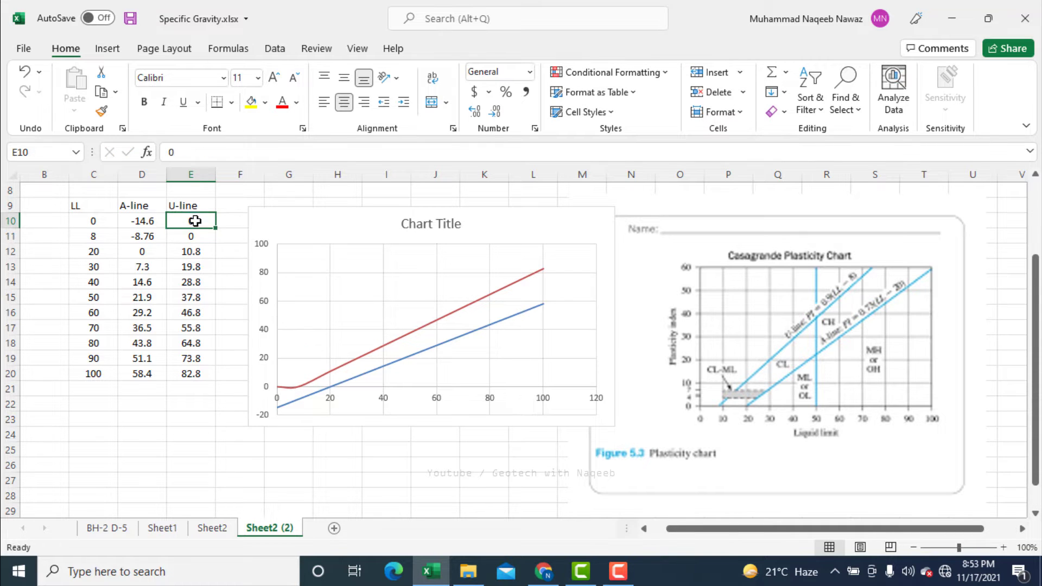
key(BackSpace)
key(Return)
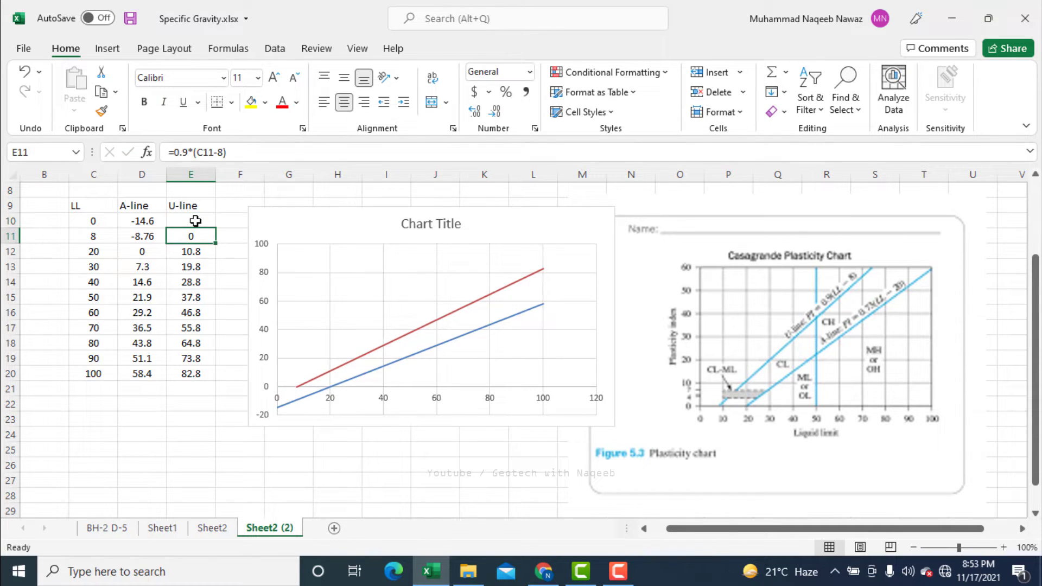
- Clear the negative A-line values in D10 and D11
key(Left)
key(Up)
key(BackSpace)
key(Return)
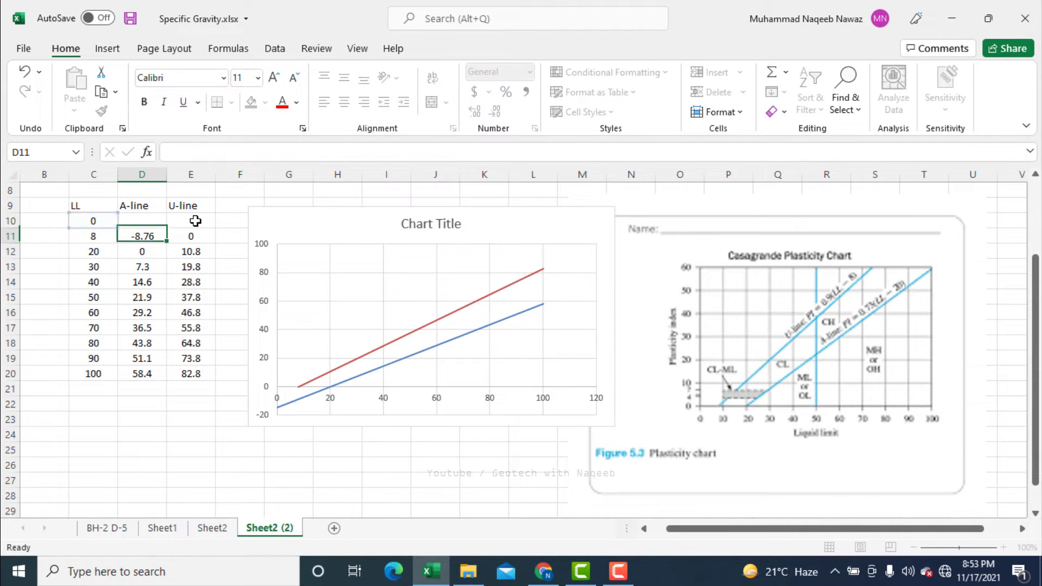
key(BackSpace)
key(Tab)
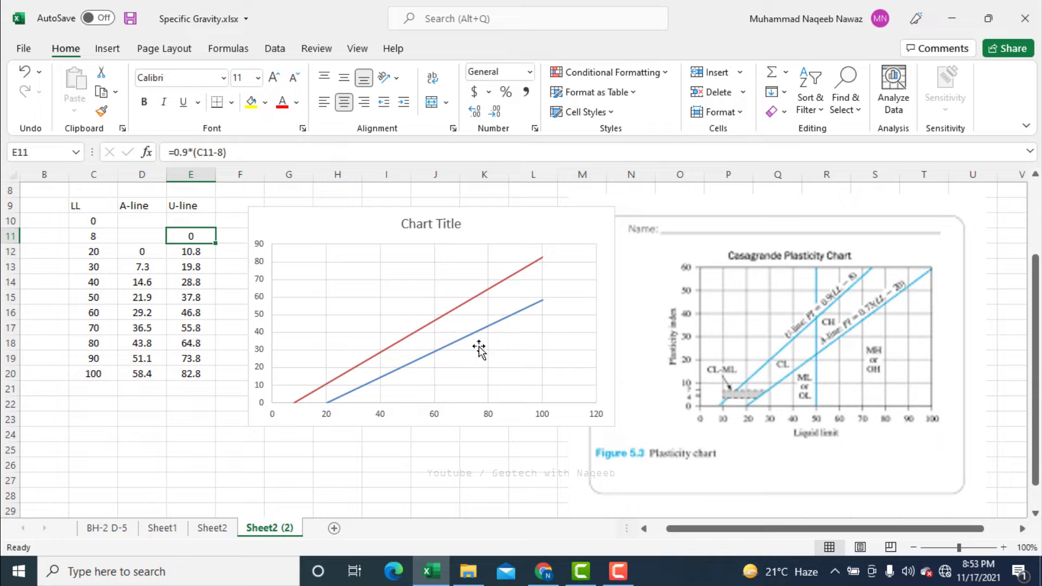
- Set the chart's horizontal axis maximum to 100 and its major unit to 10
mouse_move(466, 344)
click(529, 414)
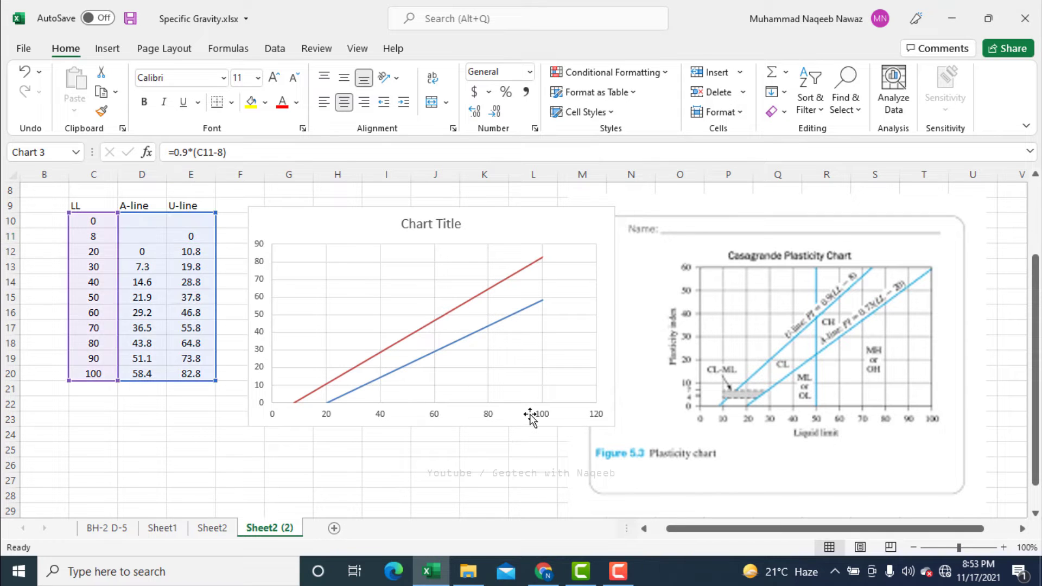
right_click(543, 415)
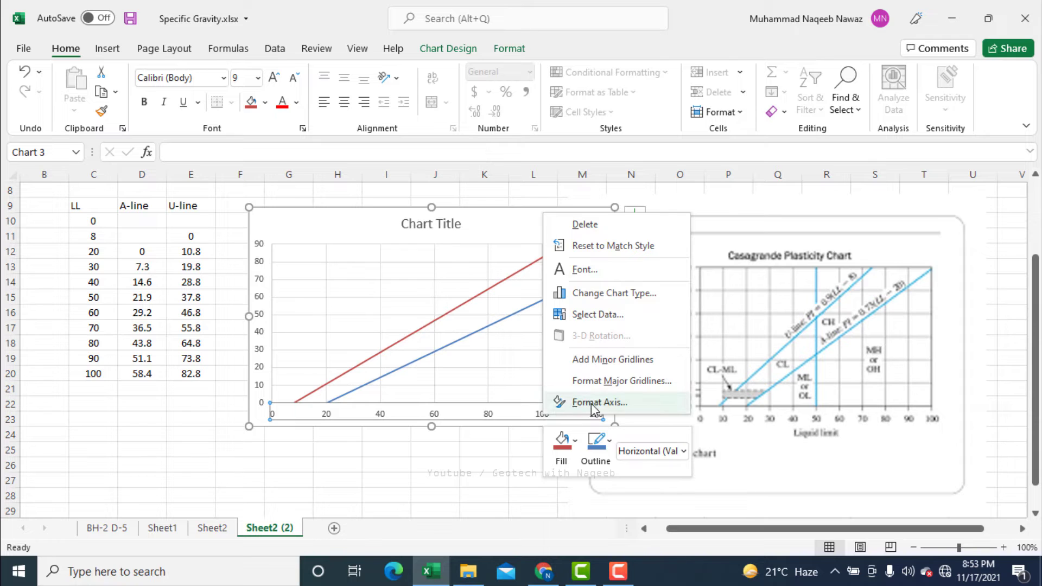
click(595, 404)
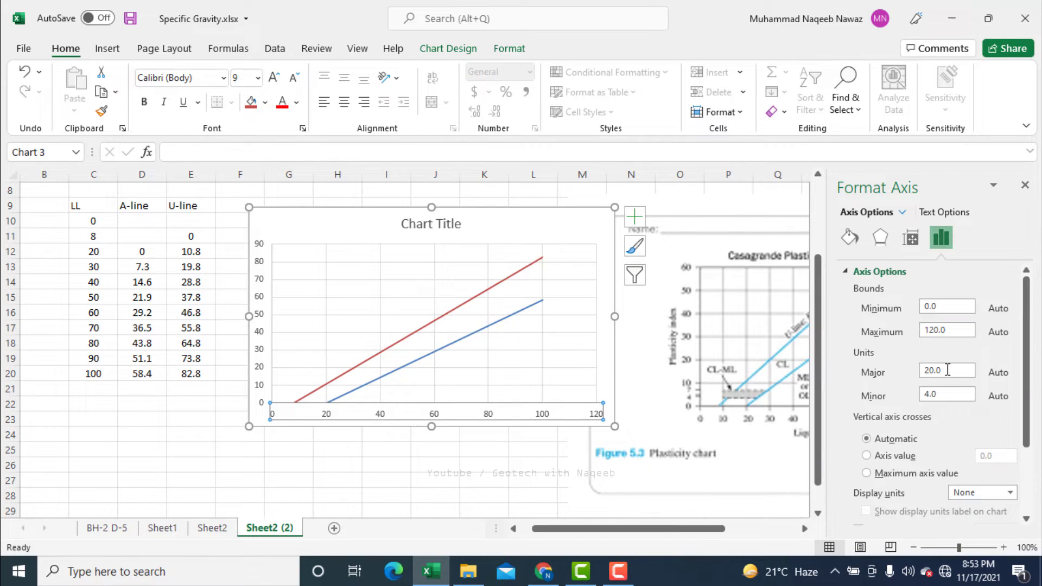
drag(957, 326, 896, 331)
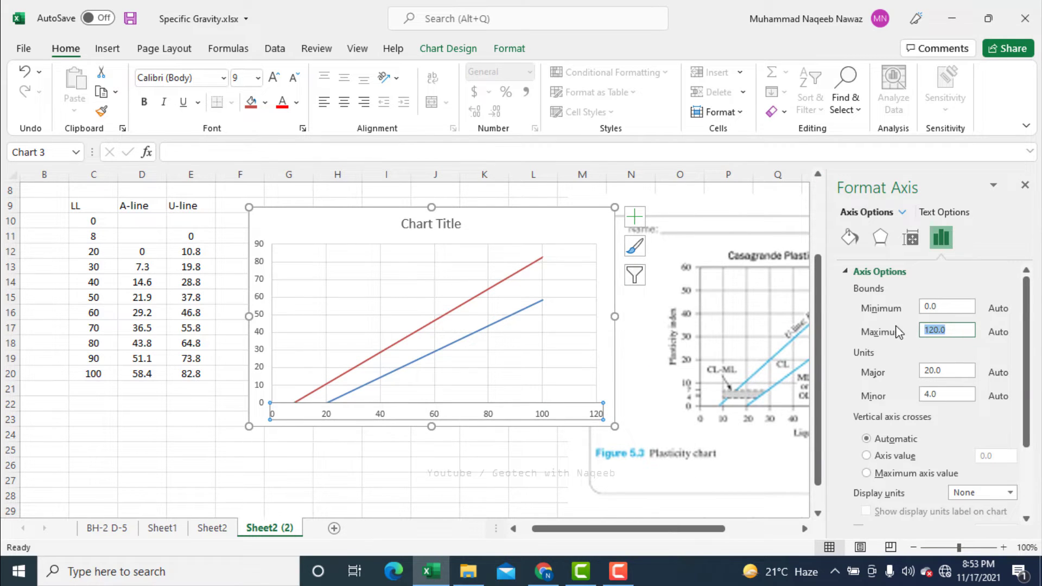
text(10)
drag(944, 370, 915, 370)
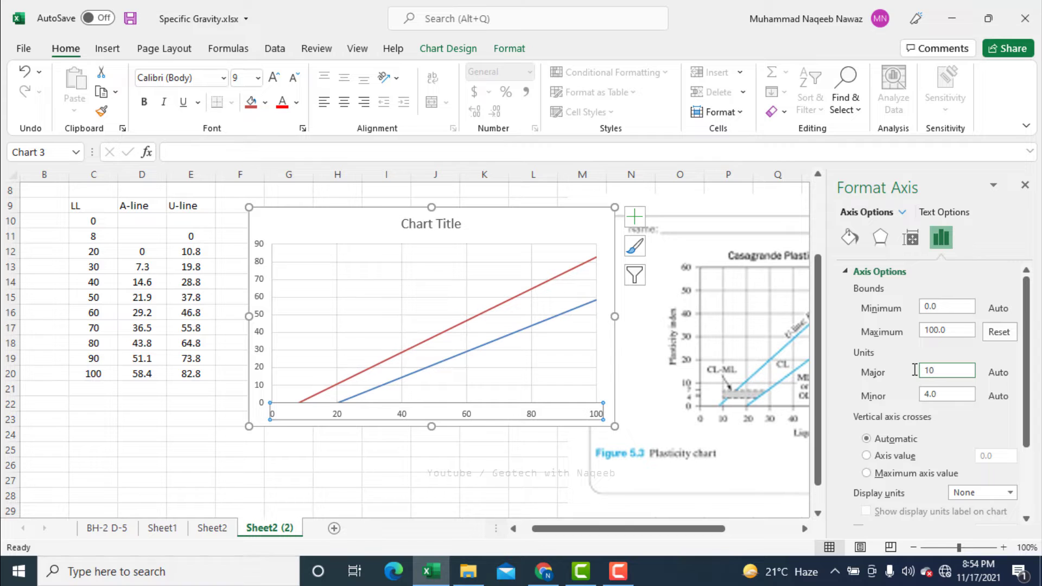
click(533, 471)
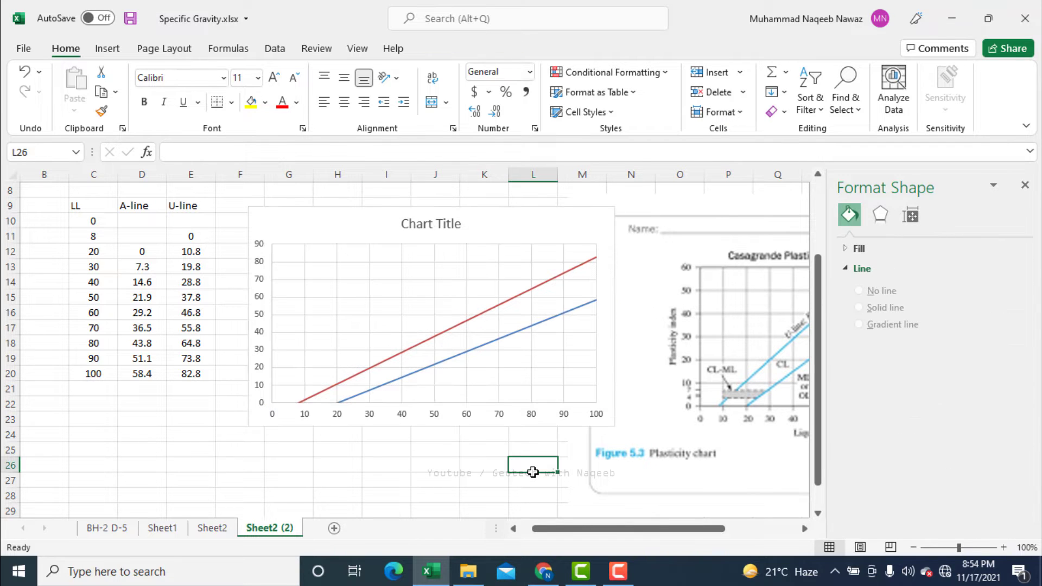
- Set the chart's vertical axis maximum to 60 and close the axis formatting options
click(262, 367)
right_click(260, 363)
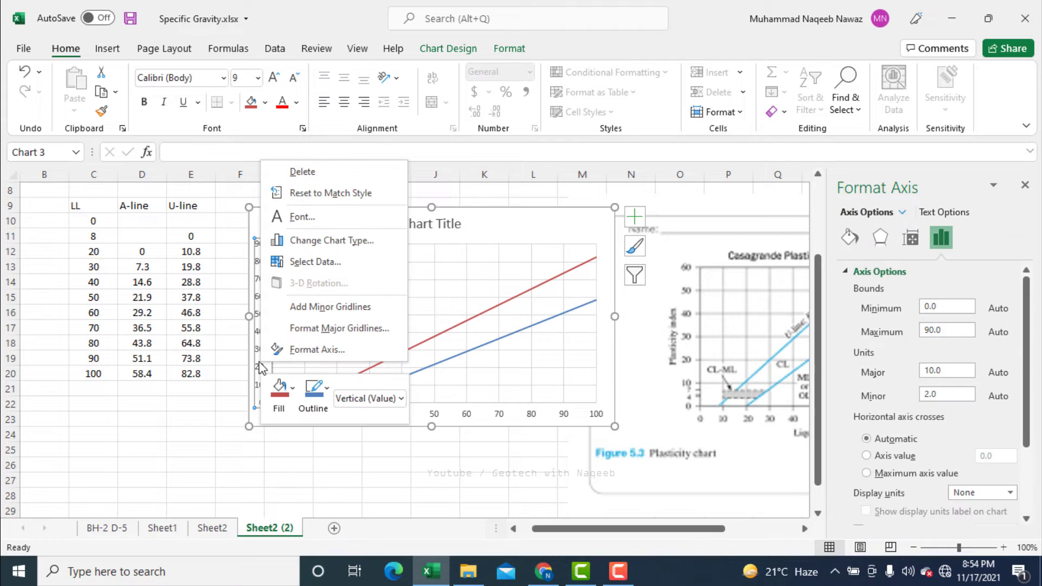
click(317, 350)
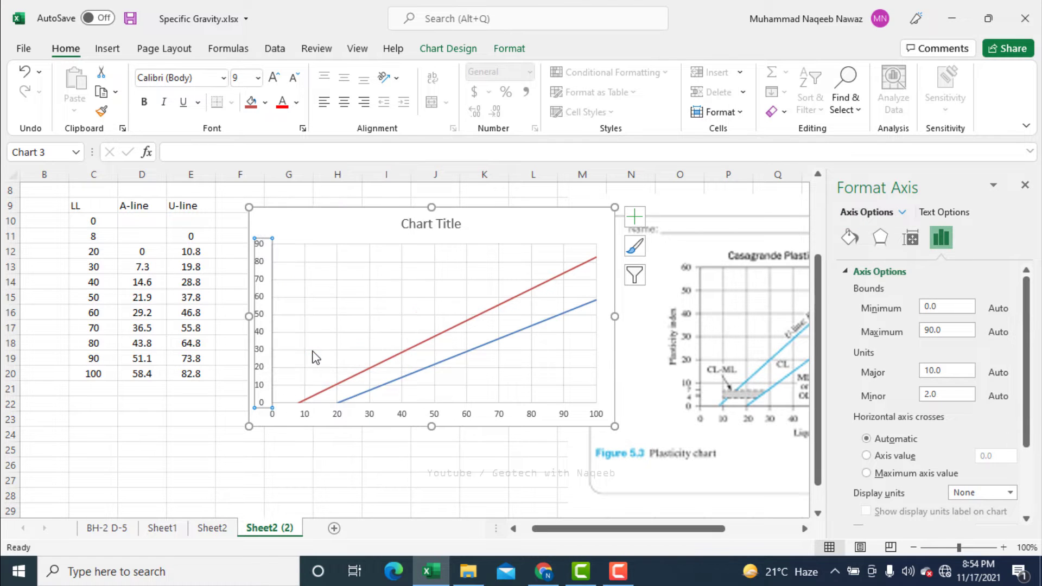
double_click(943, 330)
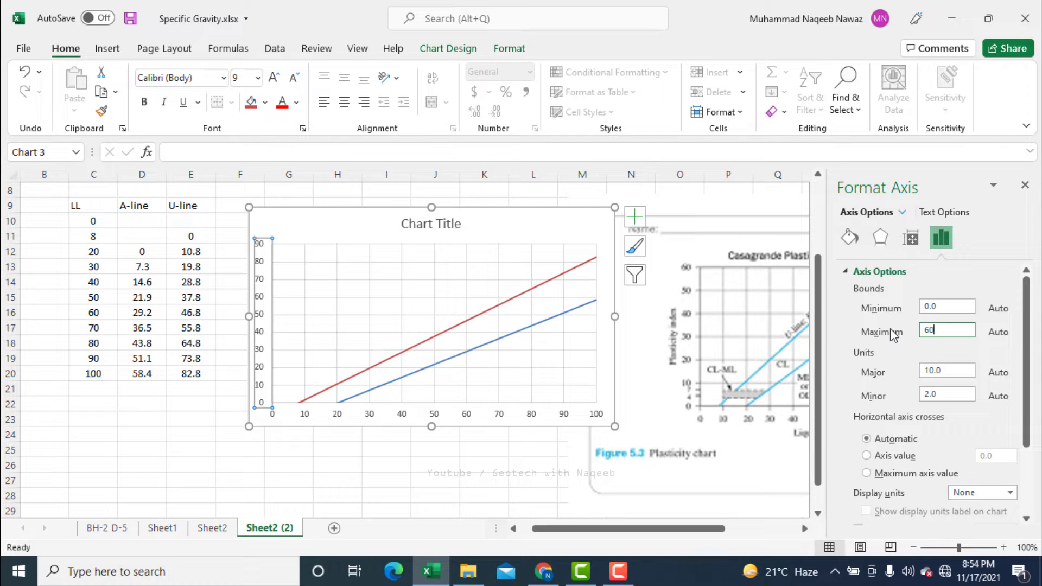
text(60)
click(471, 473)
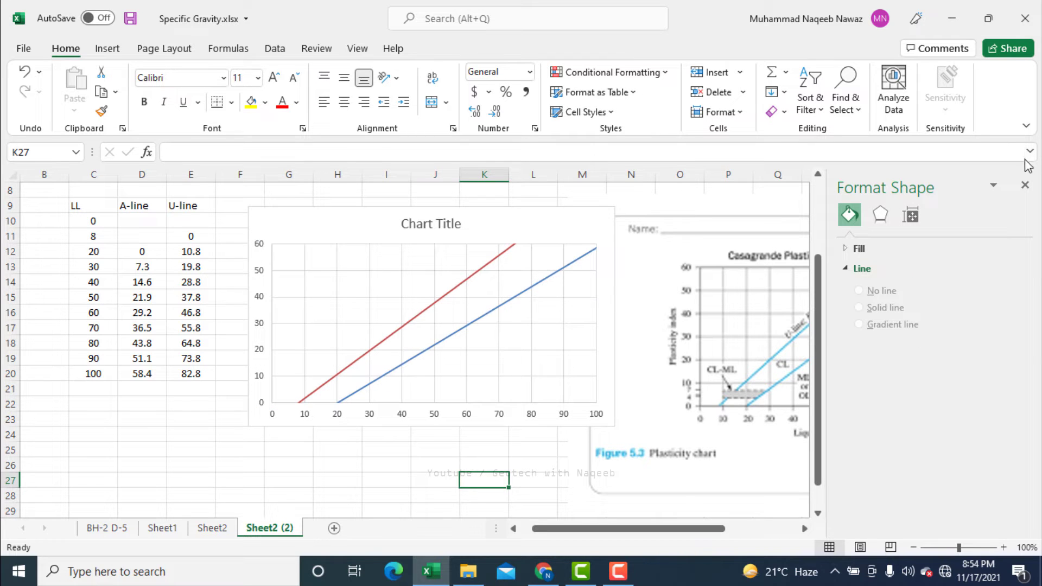
click(1024, 188)
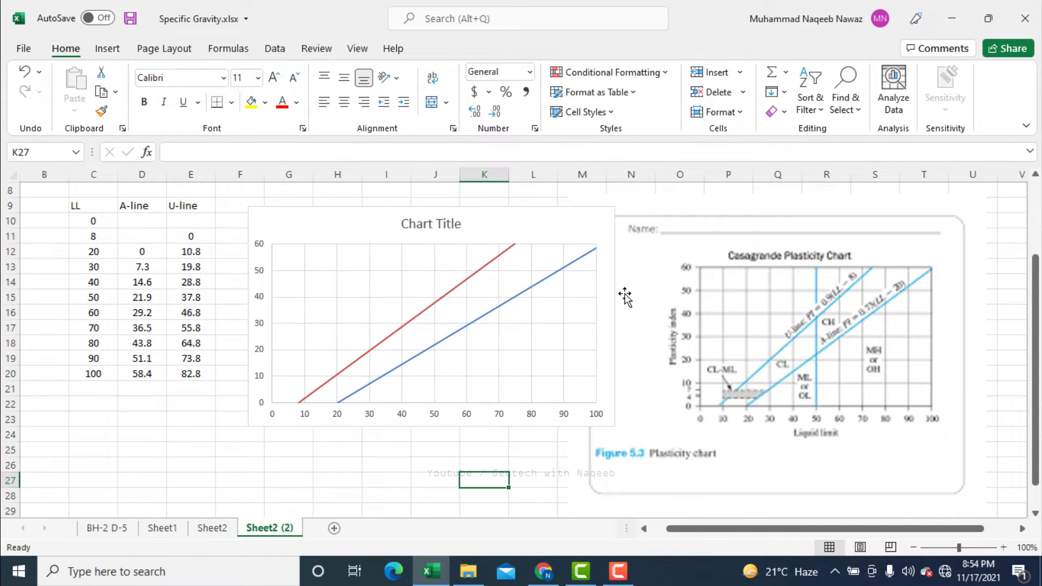
- Move the reference picture clear of the chart's right side, and turn on axis titles for the chart
click(796, 234)
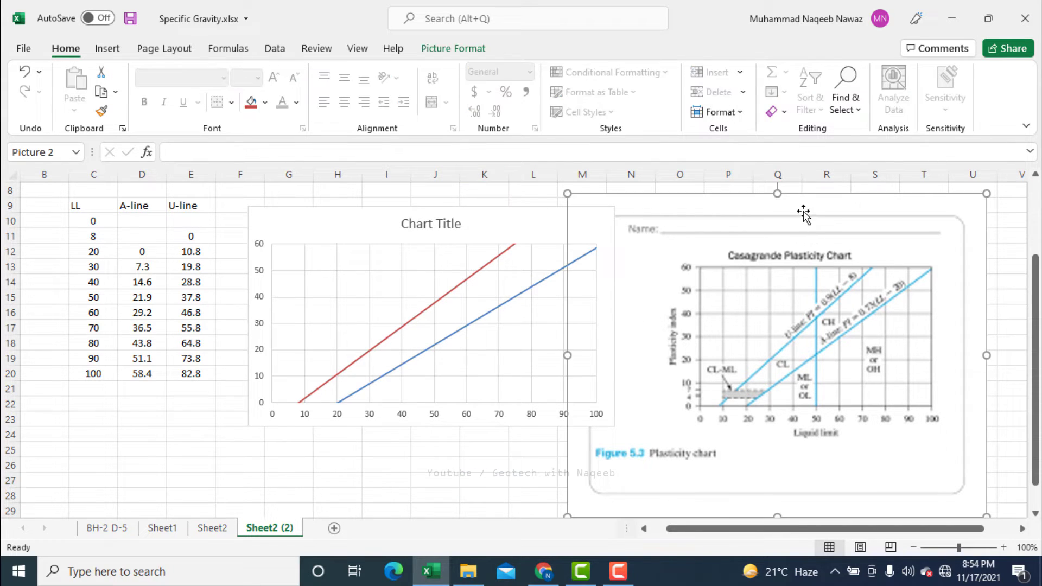
drag(808, 194, 936, 187)
click(560, 305)
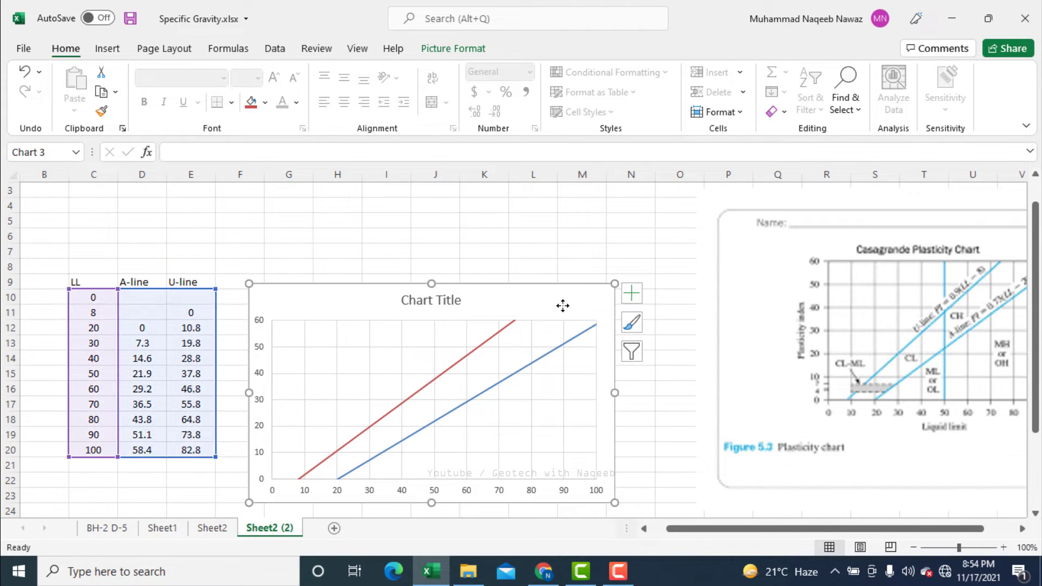
click(633, 299)
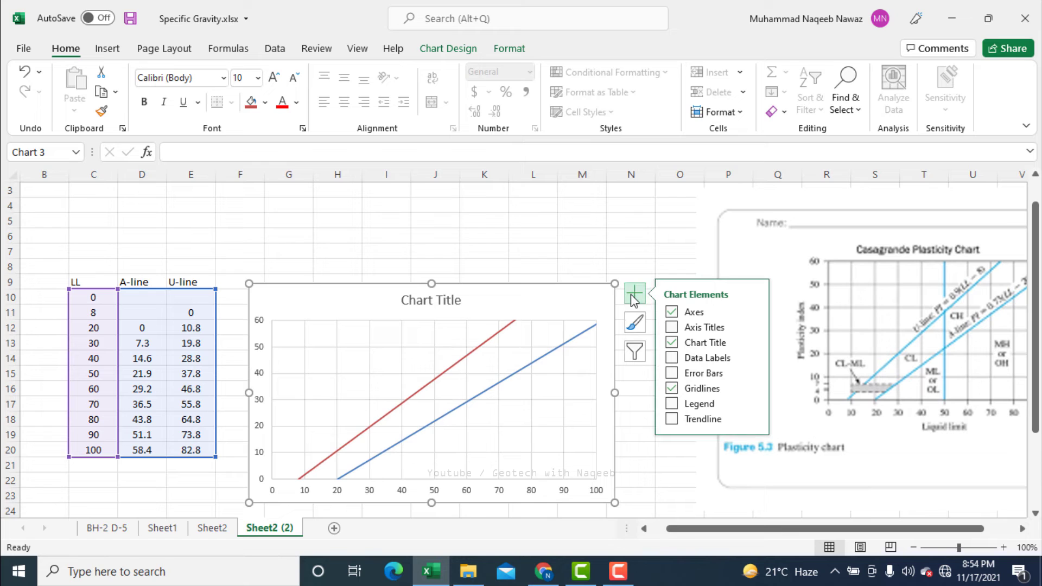
click(672, 328)
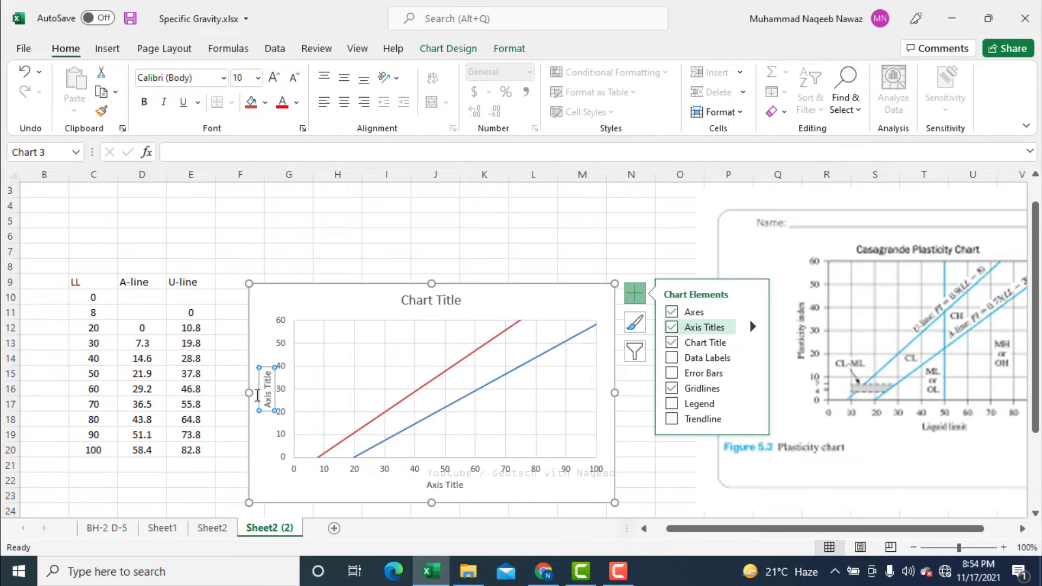
- Title the chart's vertical axis "Plasticity Index" and its horizontal axis "Liquid Limit"
click(265, 382)
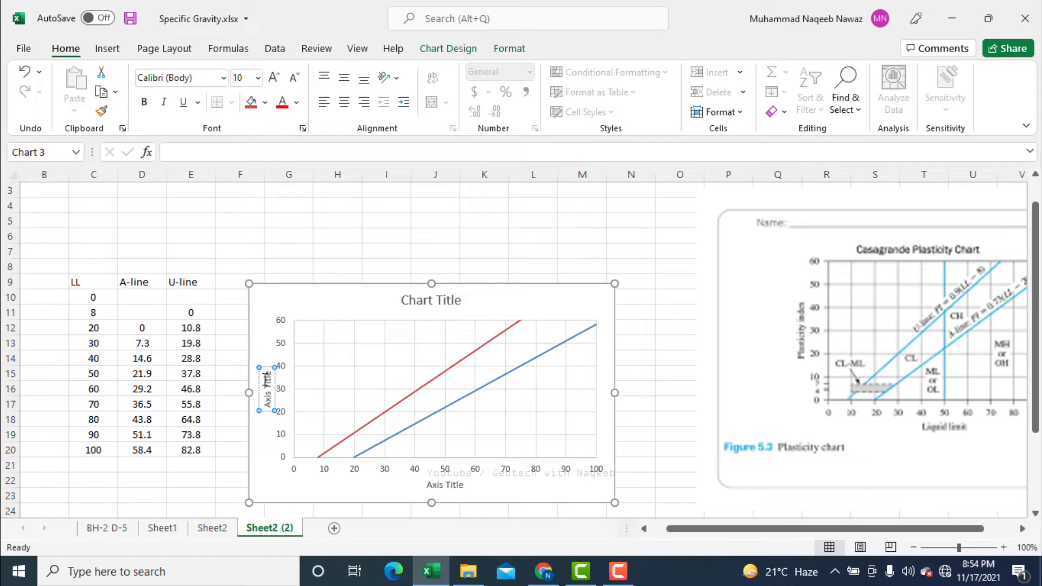
triple_click(266, 380)
key(BackSpace)
text(Plasticity Index)
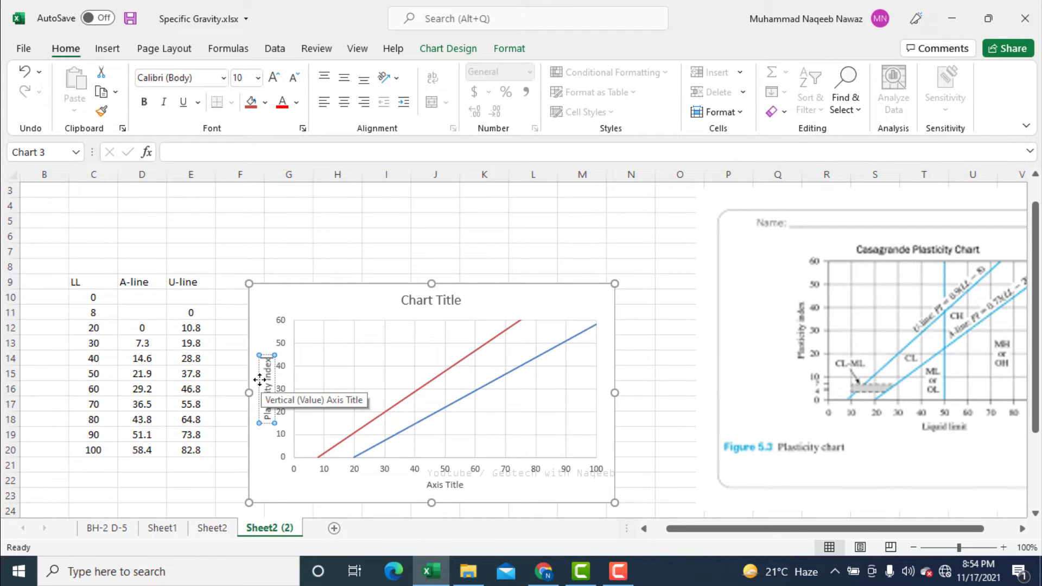
click(455, 485)
drag(463, 484, 430, 483)
text(Li)
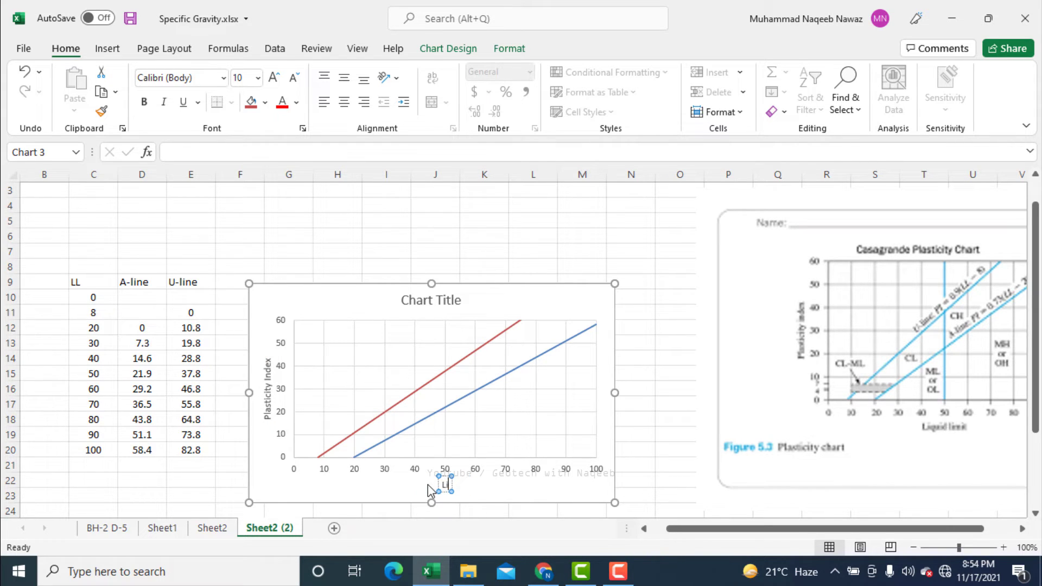
text(quid L)
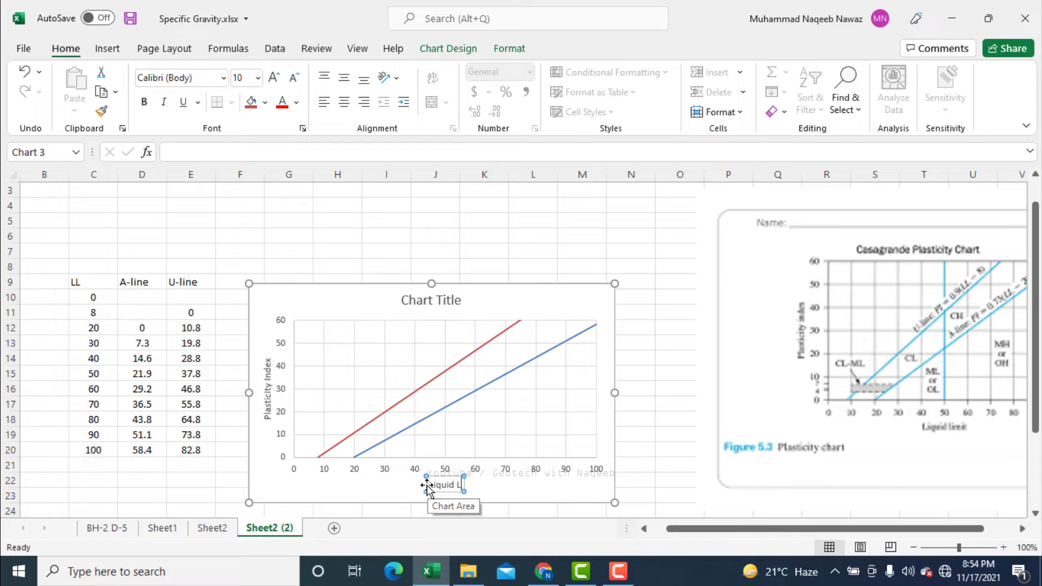
text(imit)
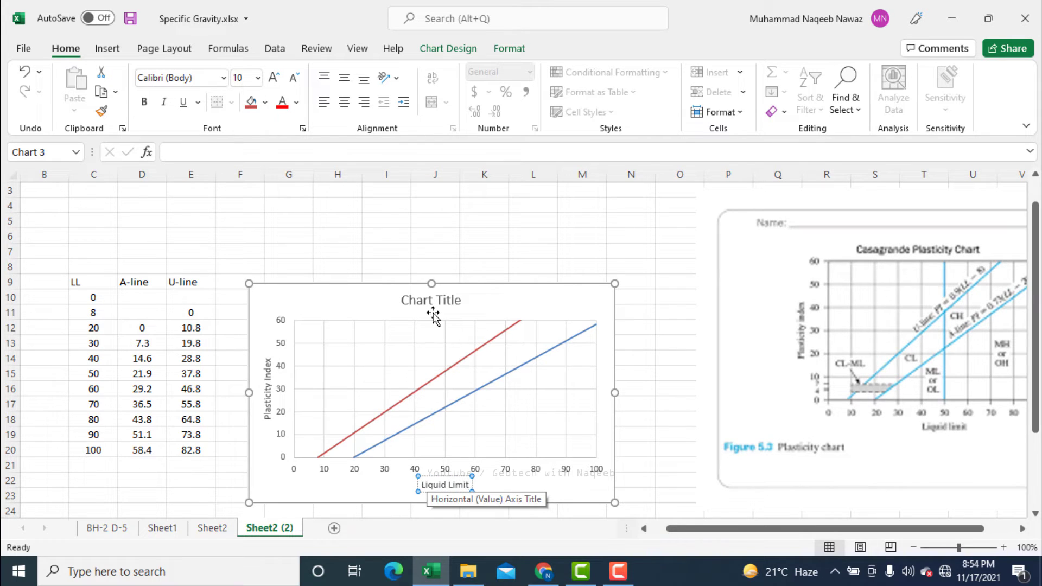
- Change the chart's title to "Casagrande Plasticity Chart"
click(449, 303)
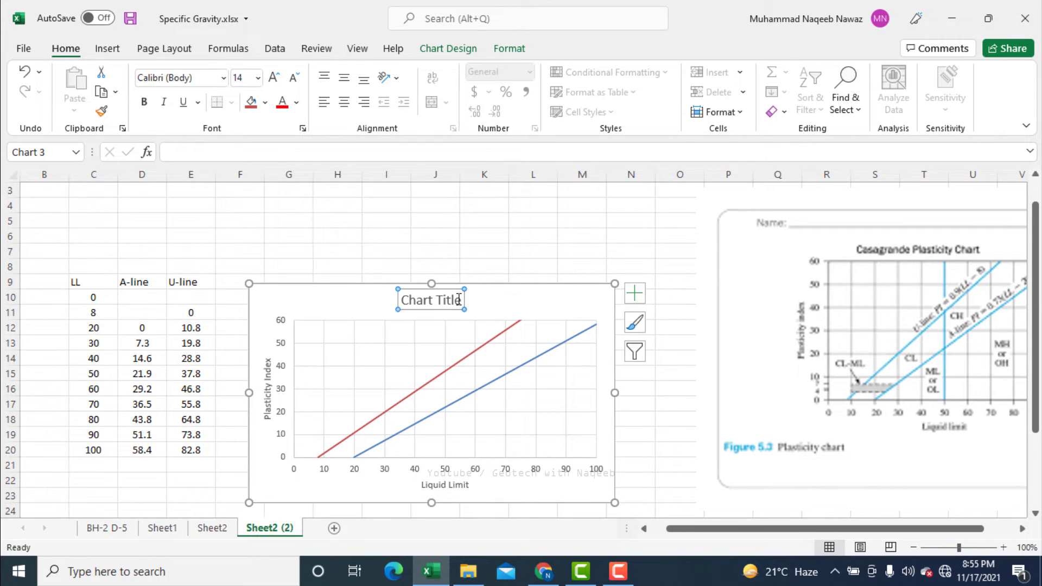
drag(459, 300, 404, 300)
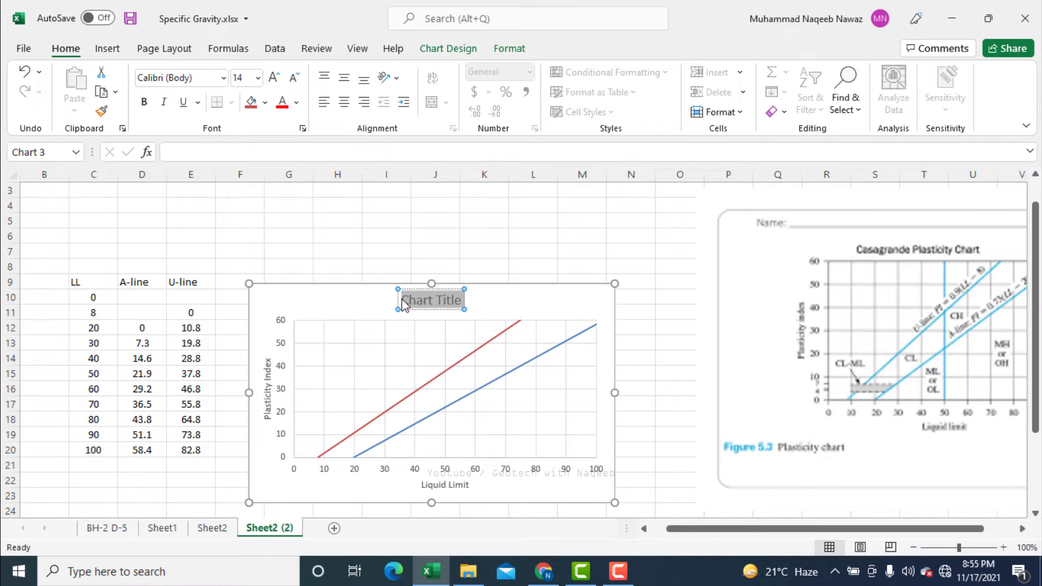
text(Casag)
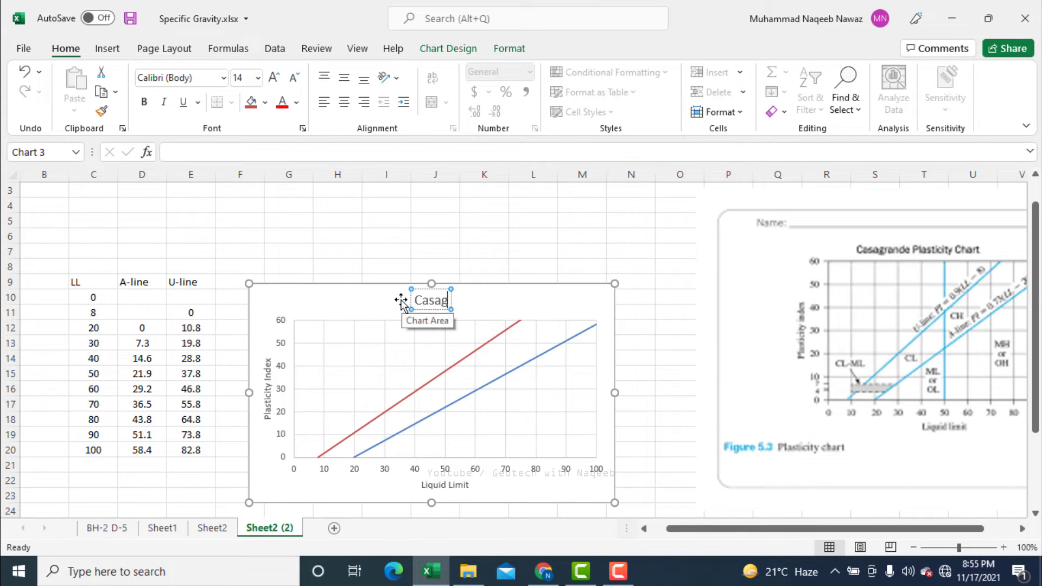
text(rande Plasticity)
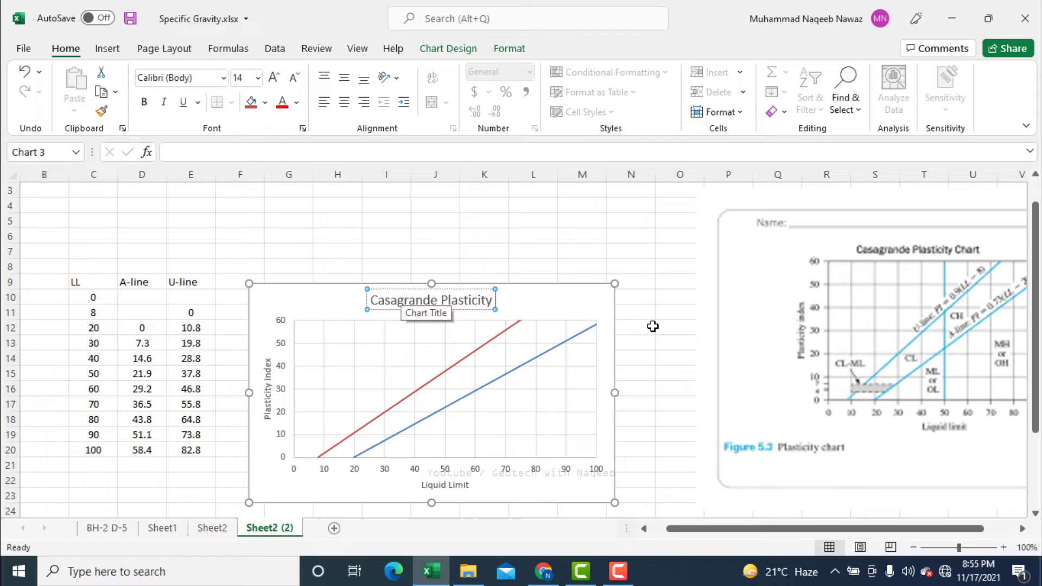
text( Chart)
click(653, 326)
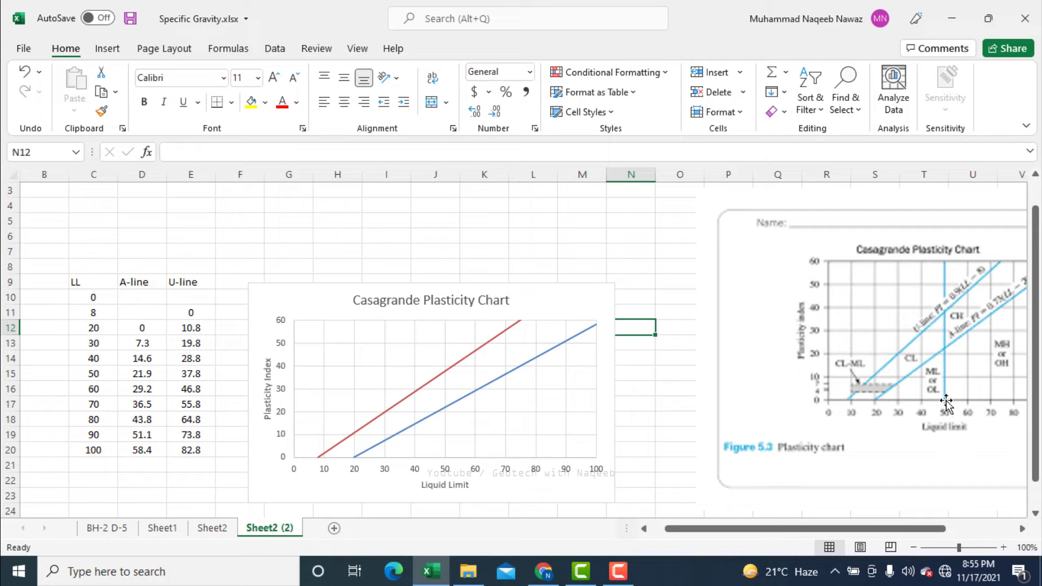
- Enter the liquid limit value 50 in cells I26 and I27 beneath the chart
click(669, 465)
key(Down)
key(Down)
key(Down)
key(Down)
key(Down)
key(Left)
key(Left)
key(Left)
key(Left)
key(Left)
key(Left)
key(Down)
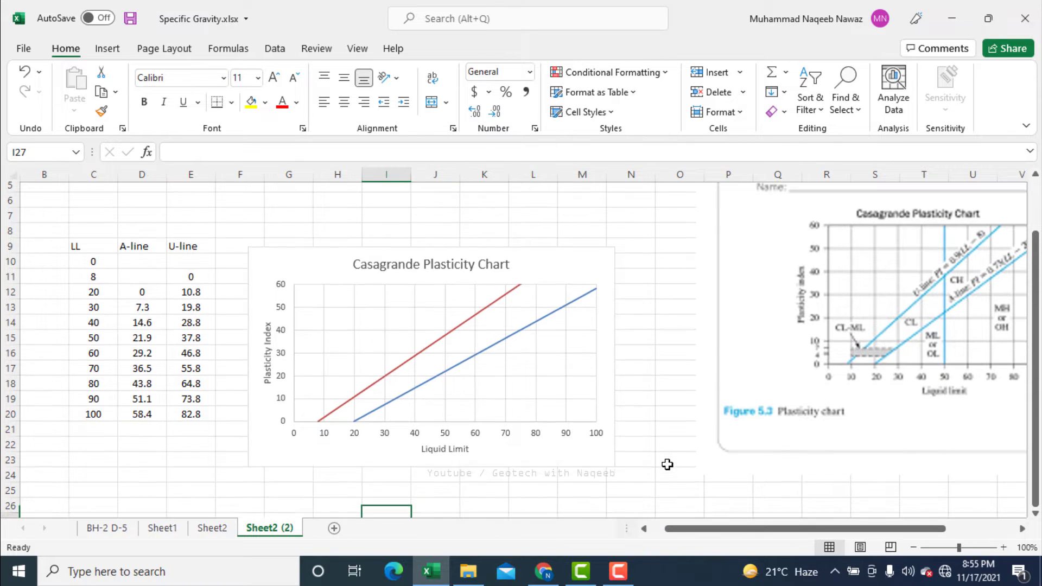
key(Up)
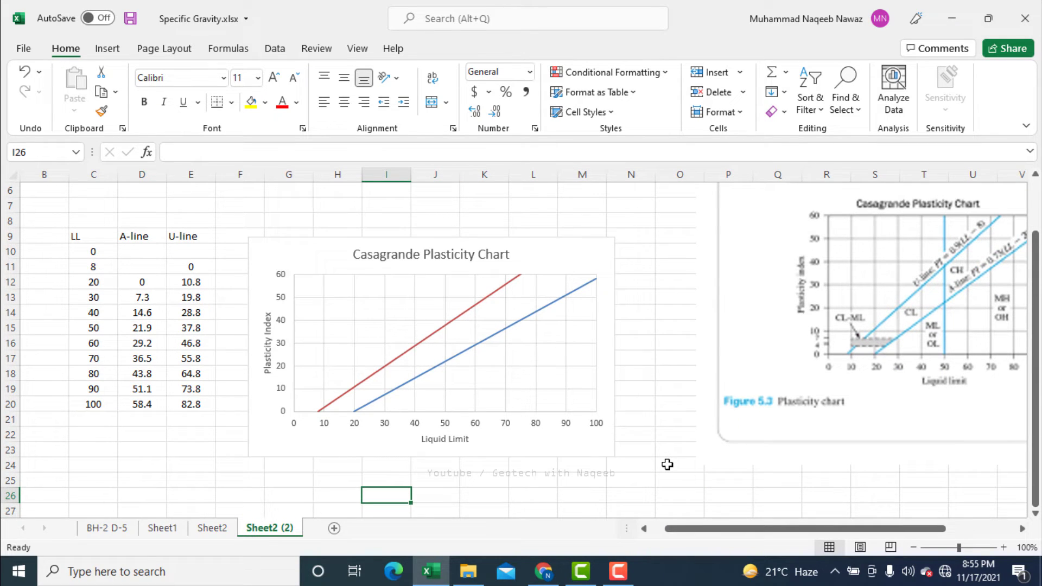
text(5)
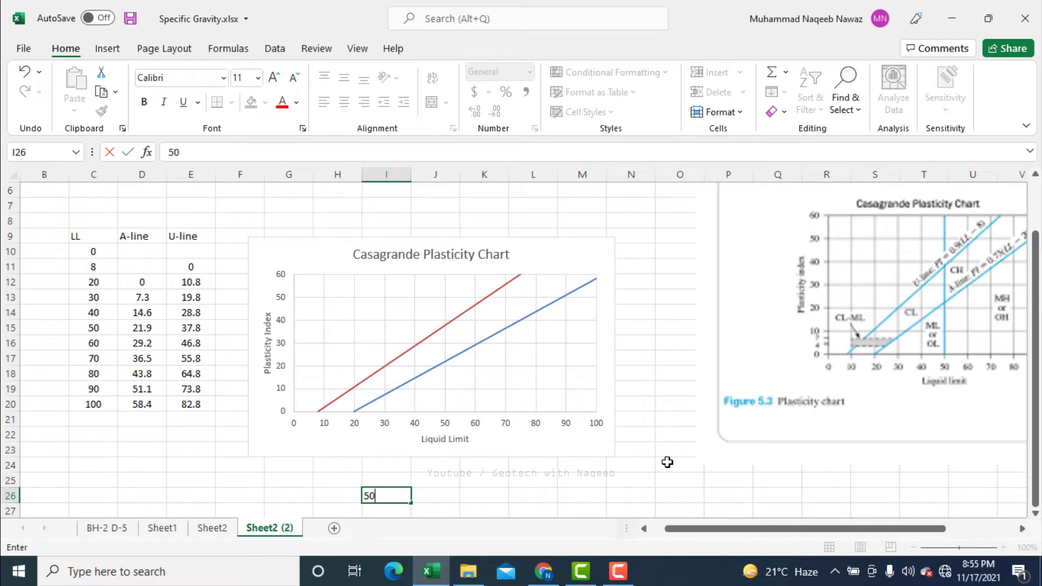
text(0)
key(Return)
text(50)
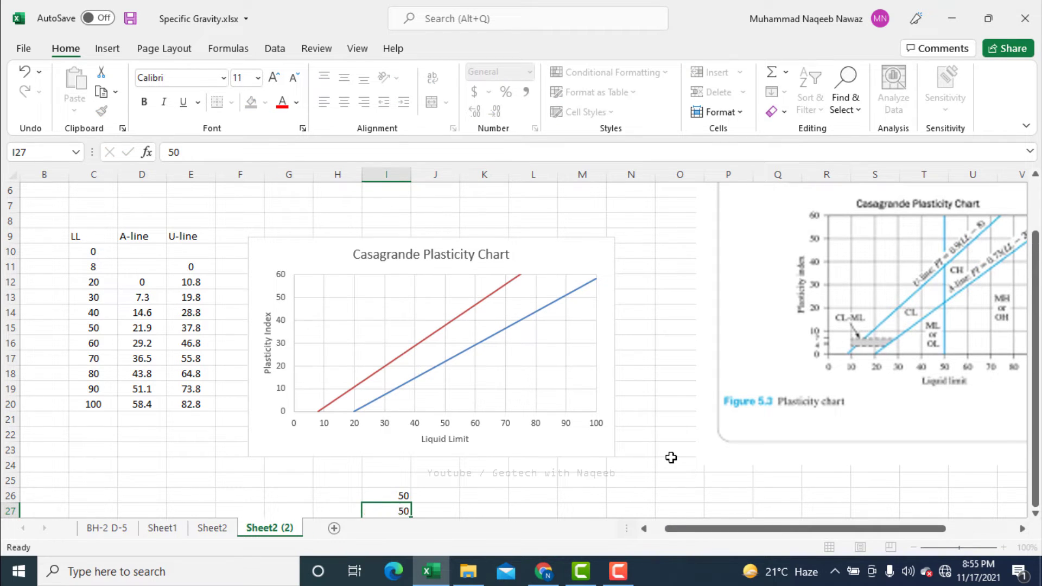
- Enter the plasticity index values 0 in J26 and 60 in J27
key(Up)
key(Right)
text(0)
key(Return)
text(6)
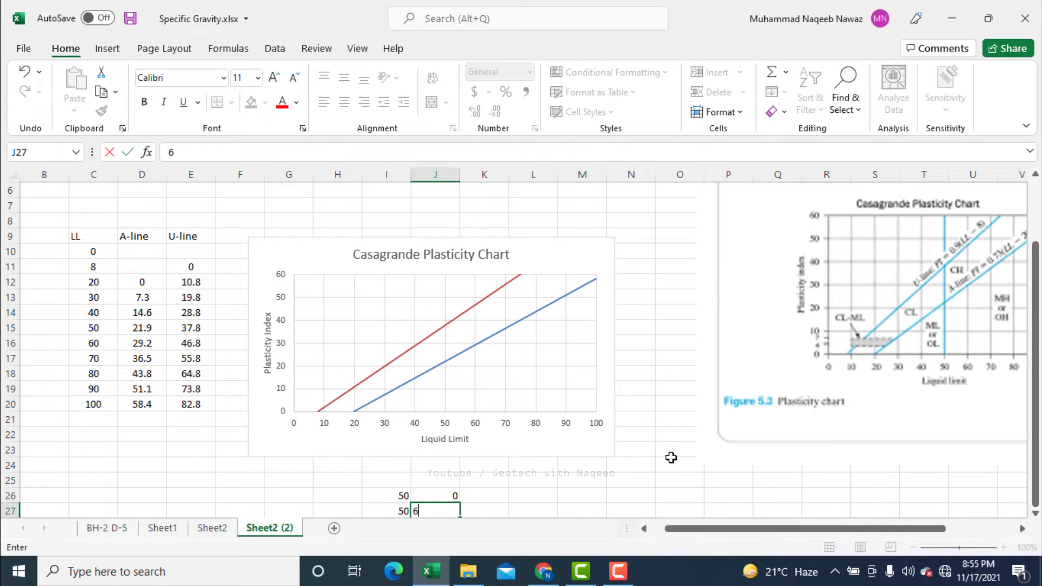
text(0)
key(Right)
key(Down)
key(Down)
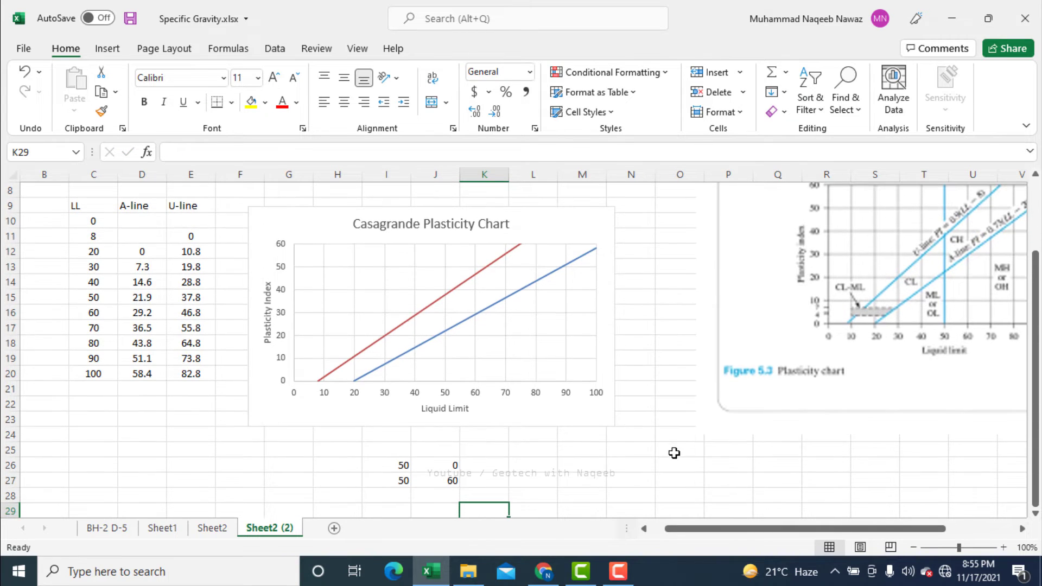
- Add a new data series to the plasticity chart with I26:I27 as its X values
click(551, 328)
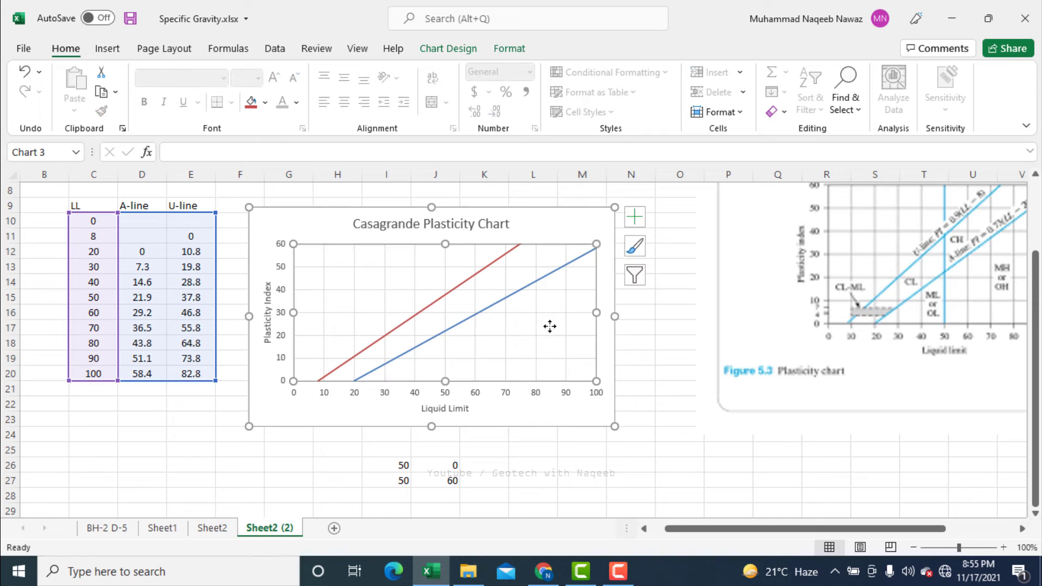
right_click(550, 326)
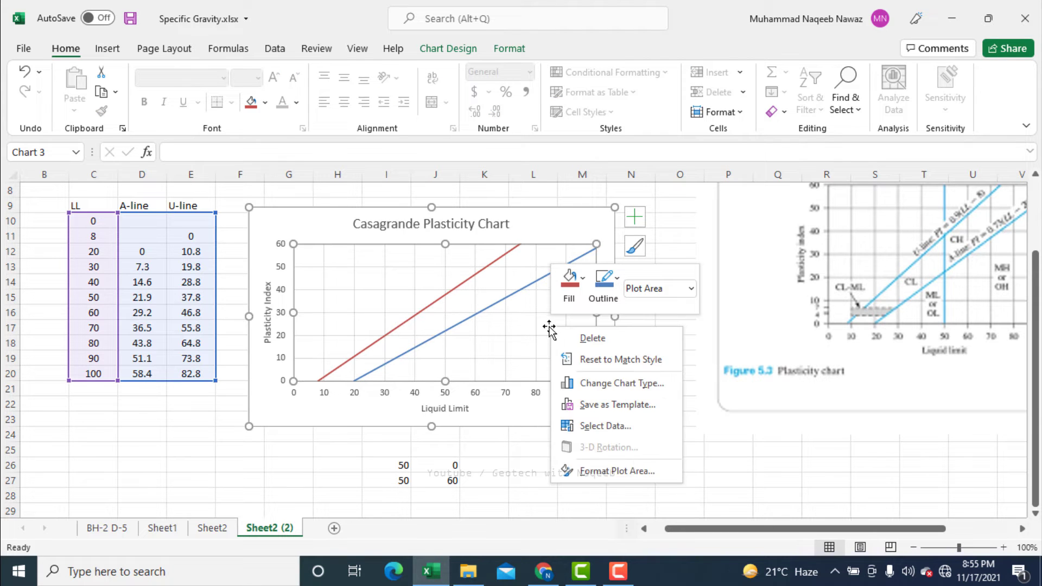
click(600, 429)
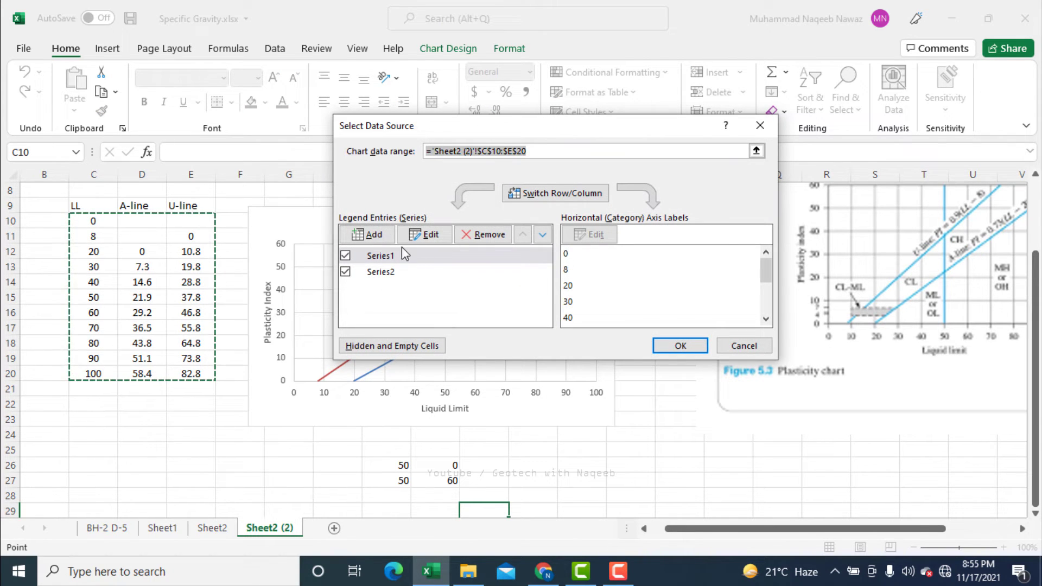
click(378, 233)
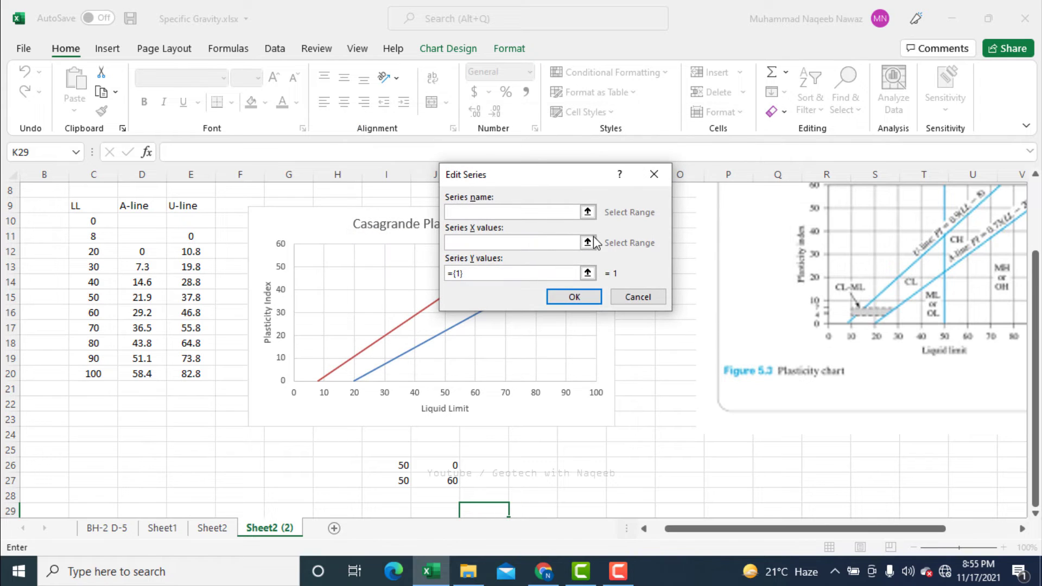
click(588, 243)
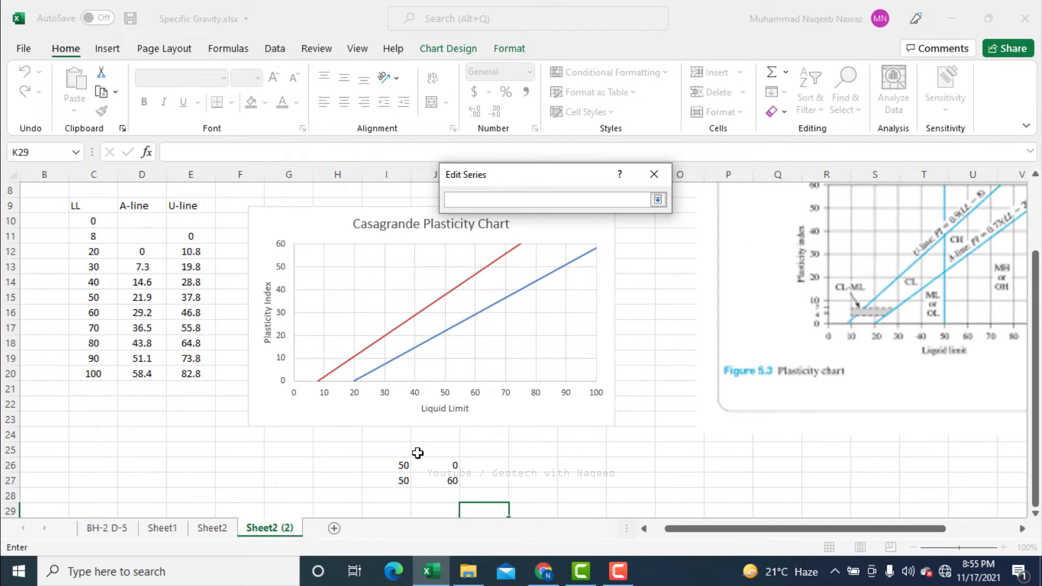
drag(401, 465, 402, 477)
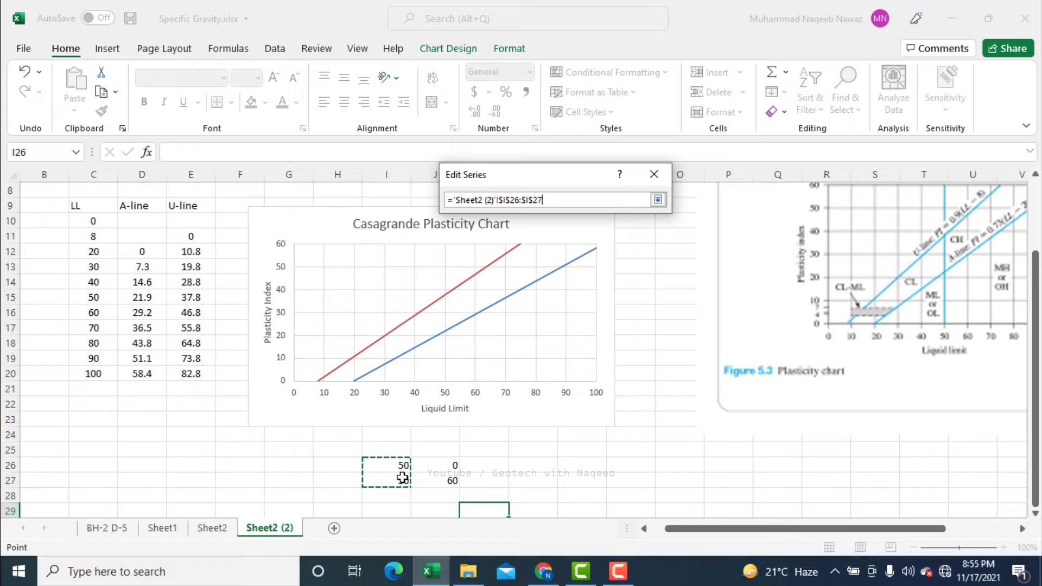
click(658, 200)
- Set the new series' Y values to J26:J27 and apply the chart's data source changes
click(588, 273)
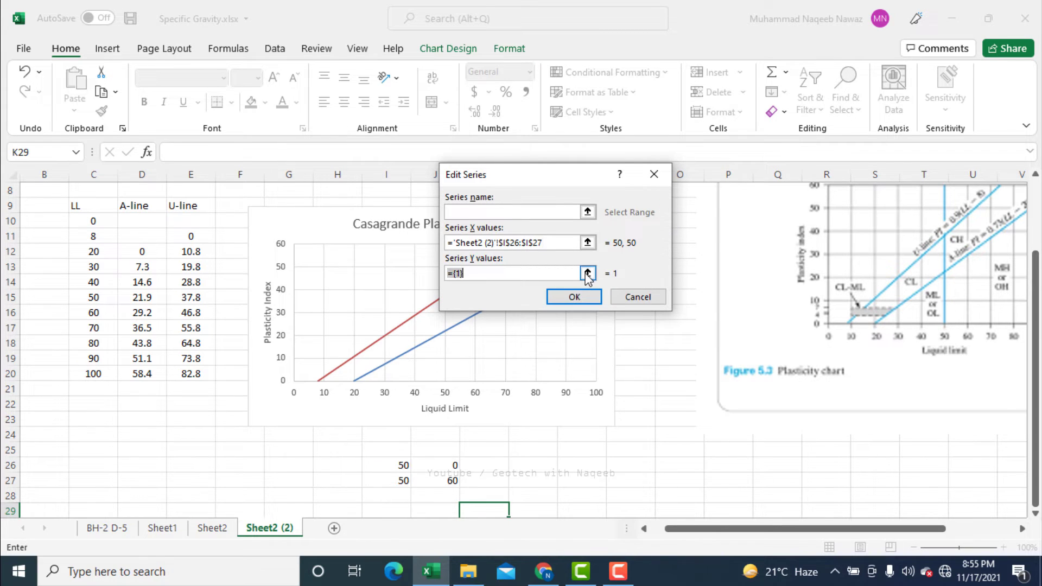
drag(446, 463, 447, 476)
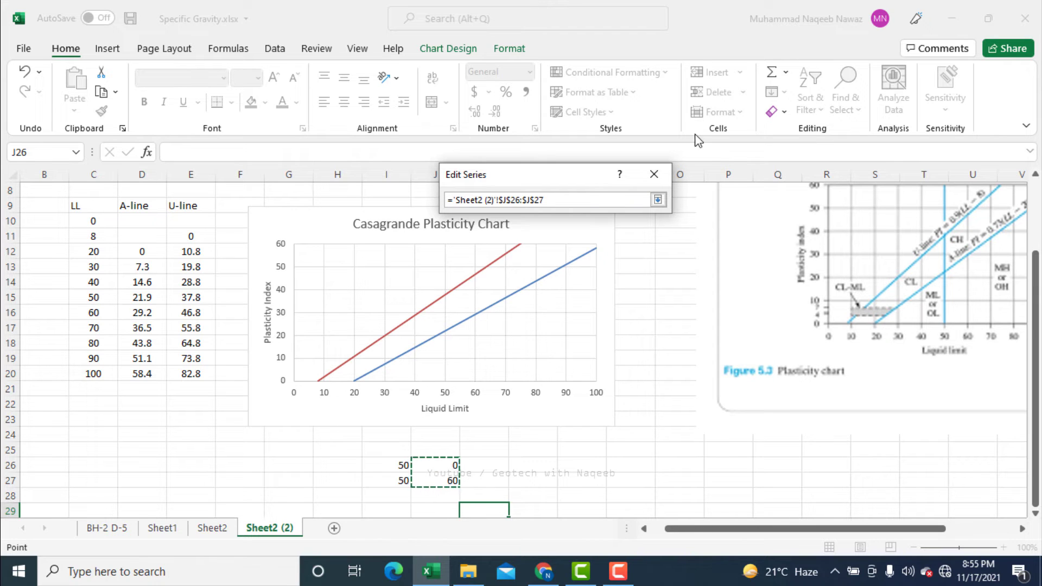
click(658, 200)
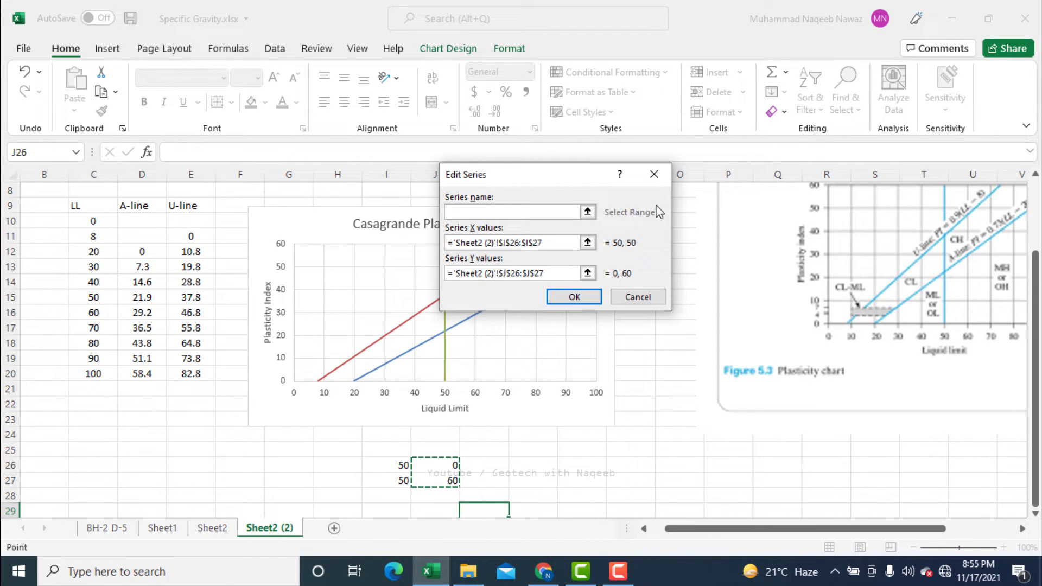
click(573, 297)
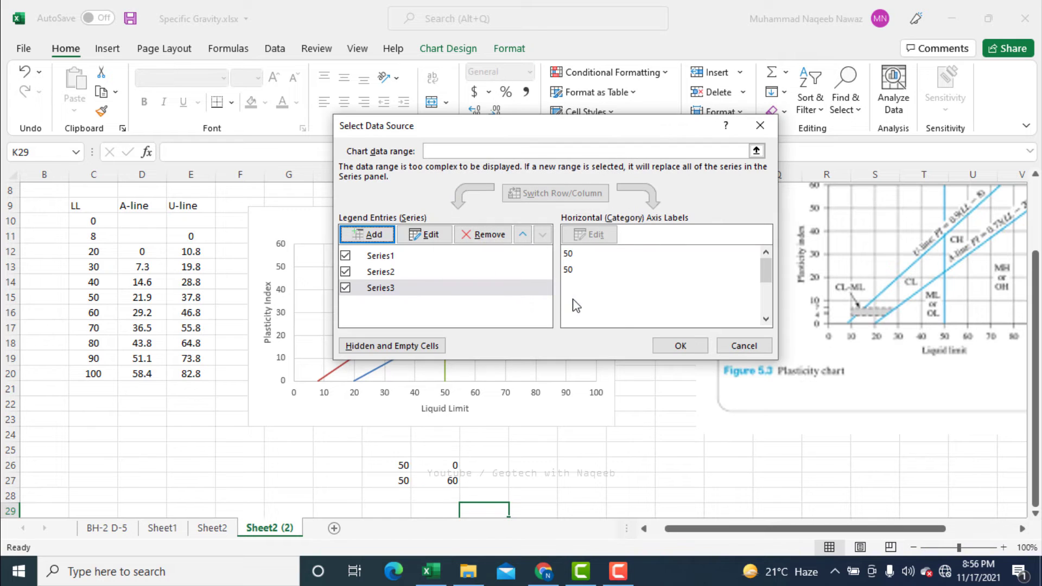
click(671, 344)
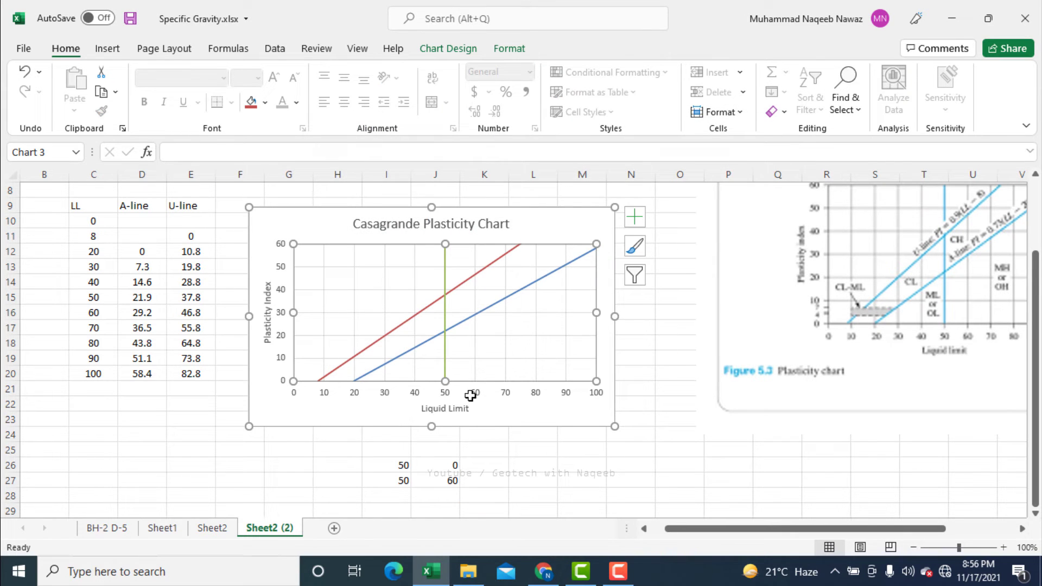
- Stretch the chart's plot area upward to nearly the chart's upper edge, then deselect the chart
mouse_move(444, 243)
drag(444, 244, 442, 205)
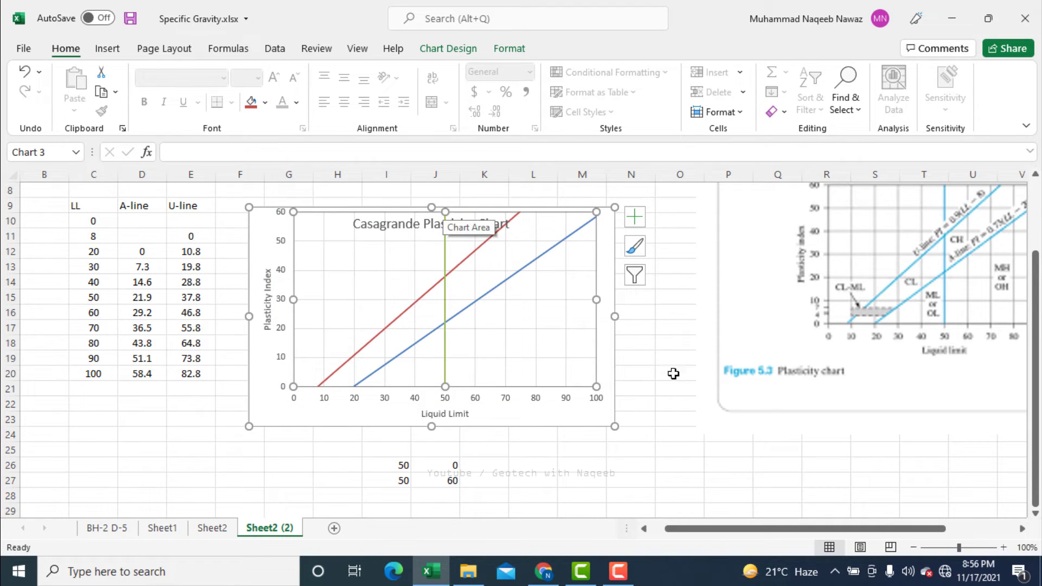
click(663, 416)
- Slightly enlarge the reference plasticity chart picture by extending its lower right corner to about row 27
key(Right)
key(Right)
key(Right)
key(Right)
key(Right)
key(Right)
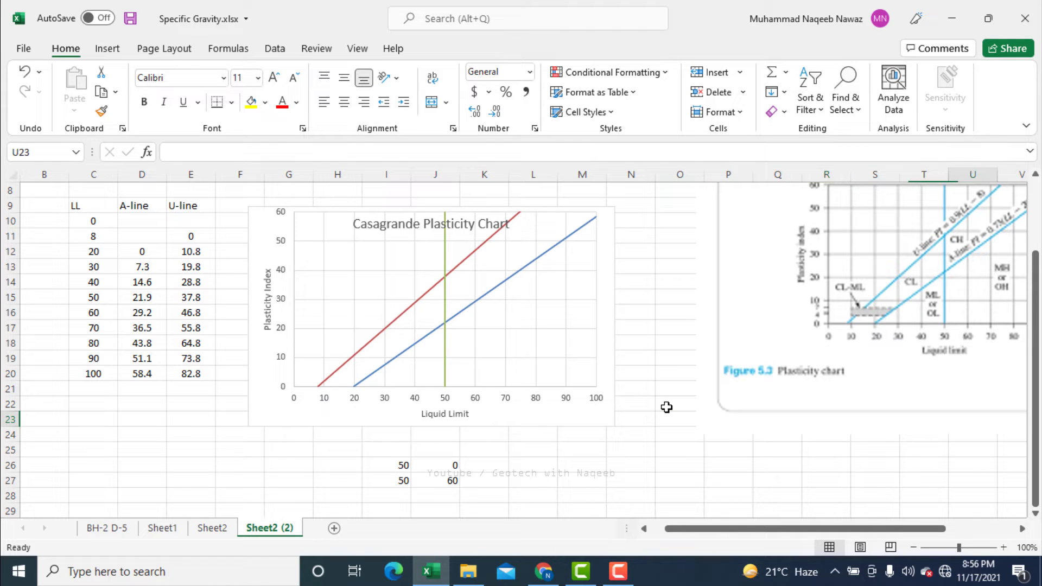
key(Right)
key(Right)
key(Right)
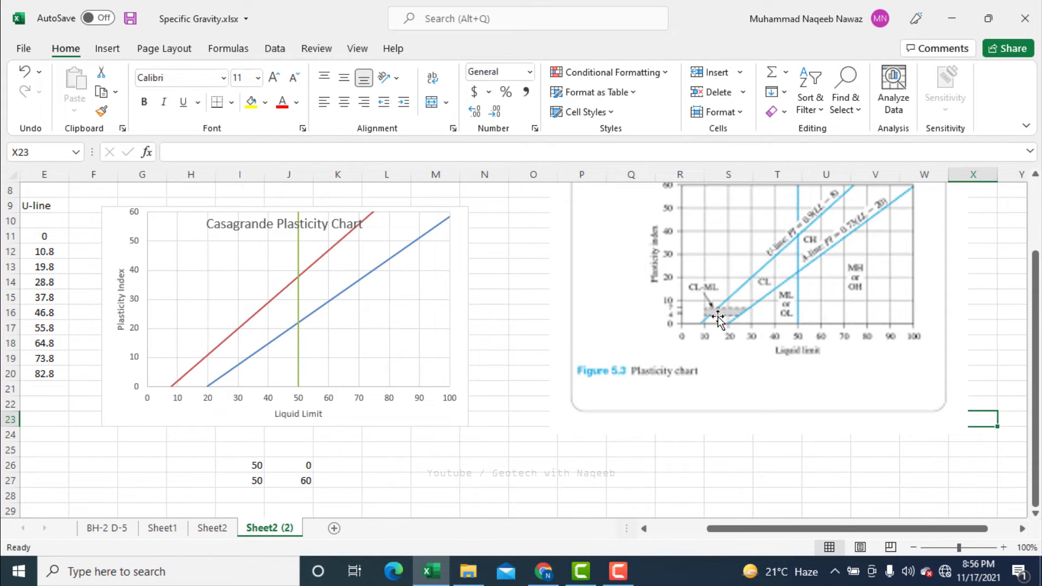
click(907, 394)
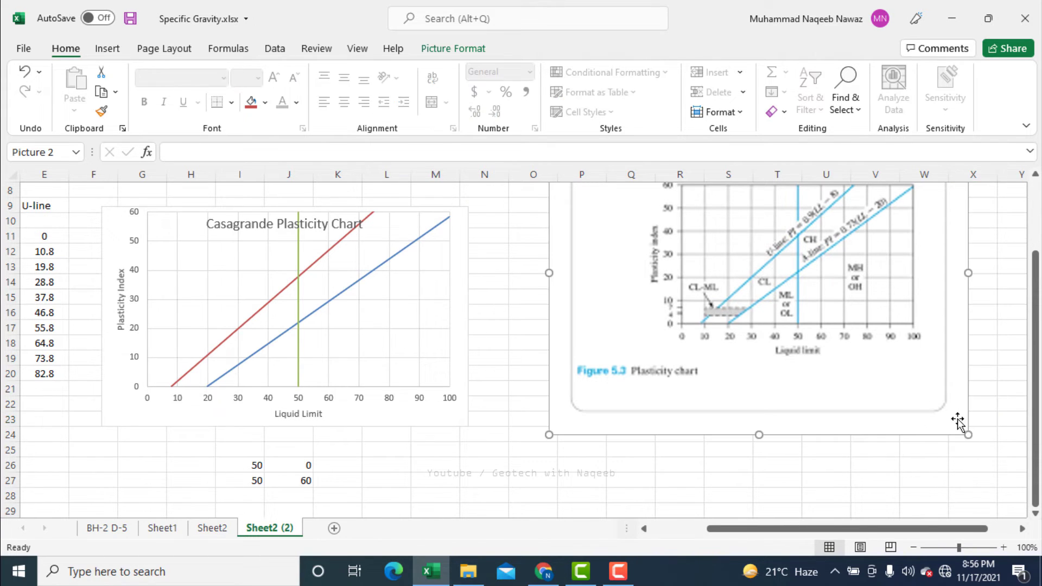
drag(972, 445, 978, 469)
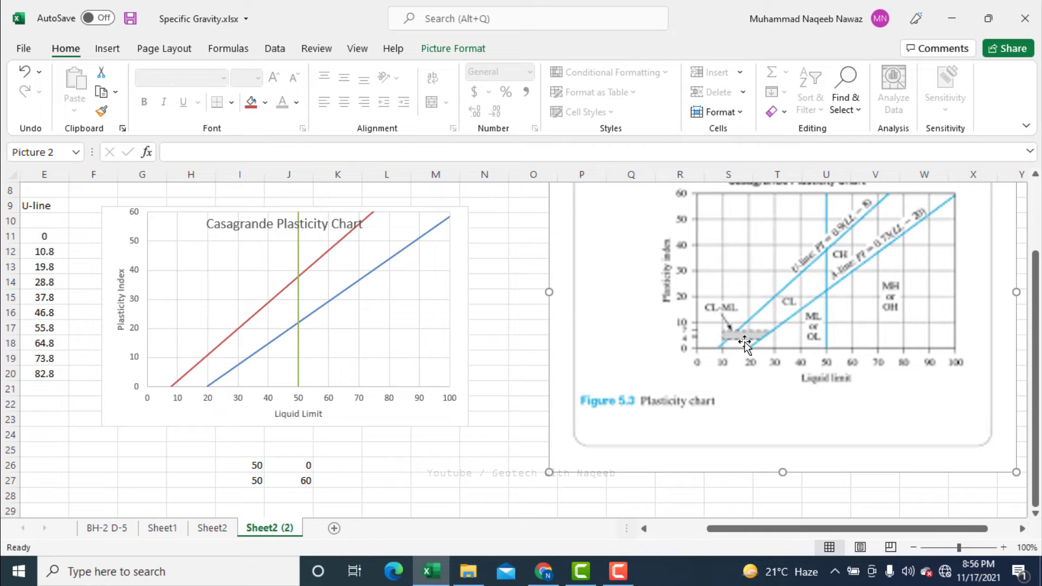
- Enter 4 in both H29 and I29, below the vertical line's data
click(484, 460)
key(Down)
key(Down)
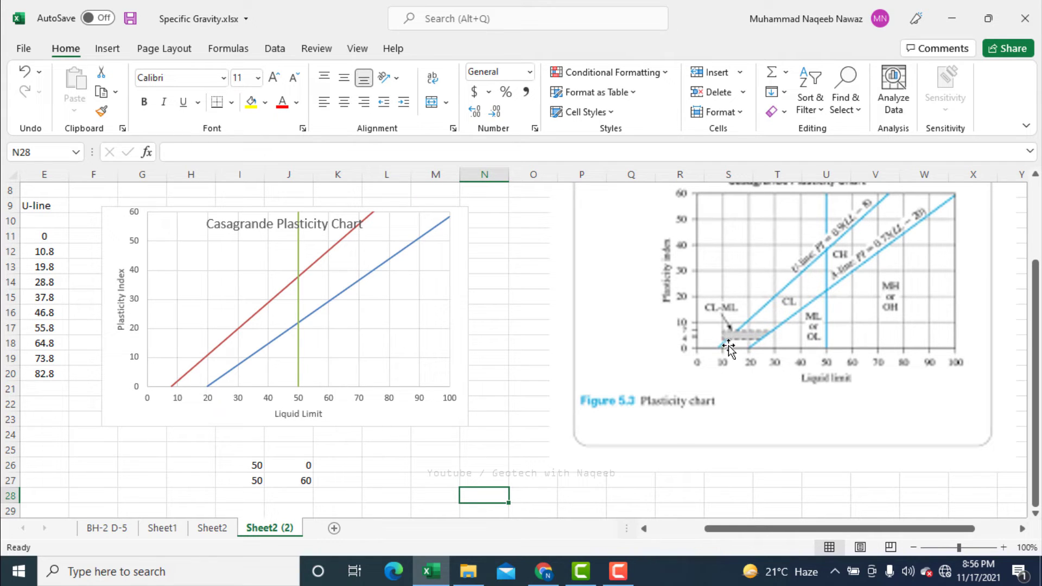
click(399, 491)
key(Down)
key(Left)
key(Left)
key(Left)
key(Left)
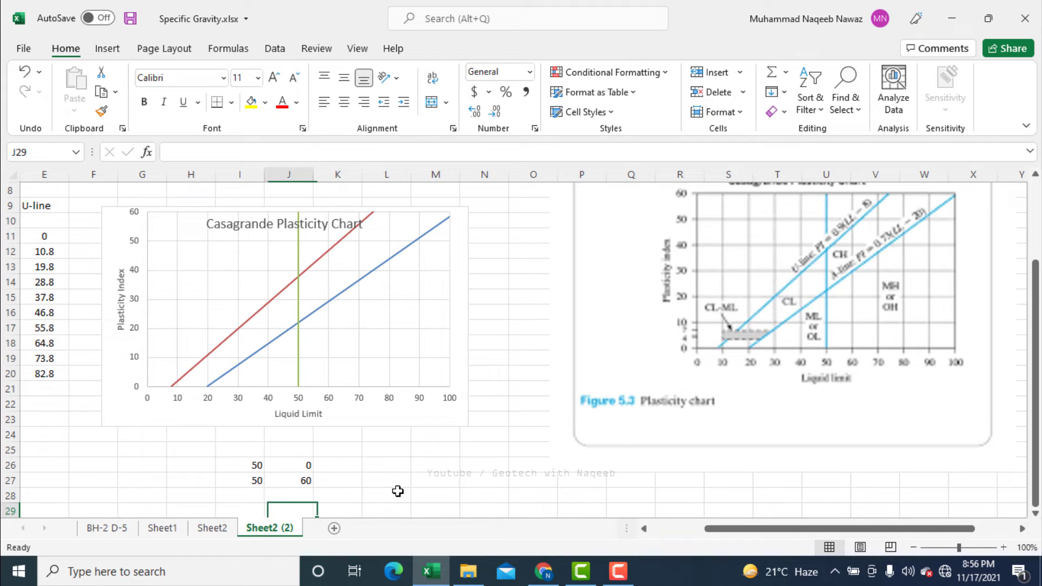
key(Down)
key(Up)
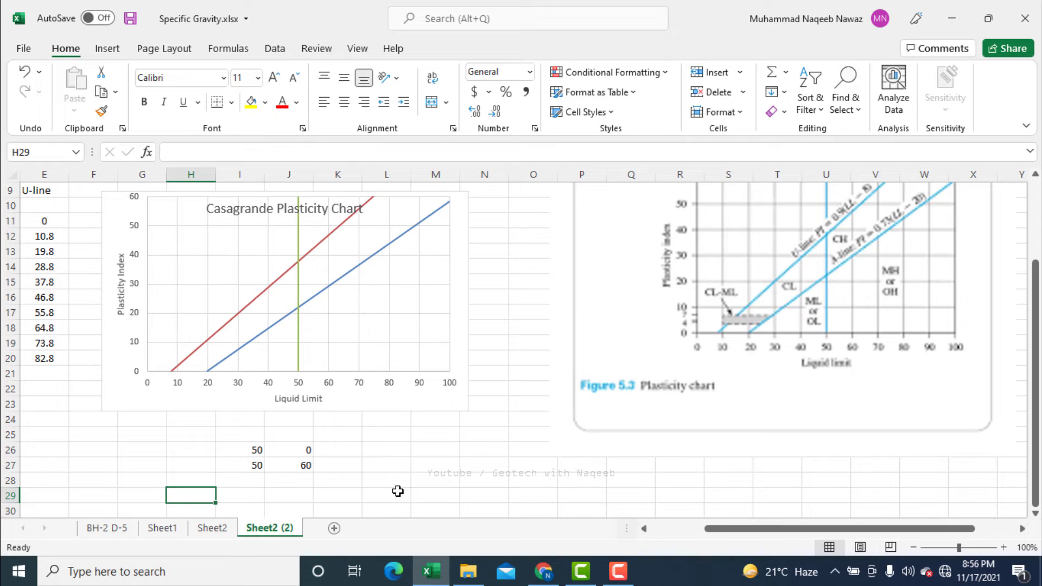
text(4)
key(Right)
text(4)
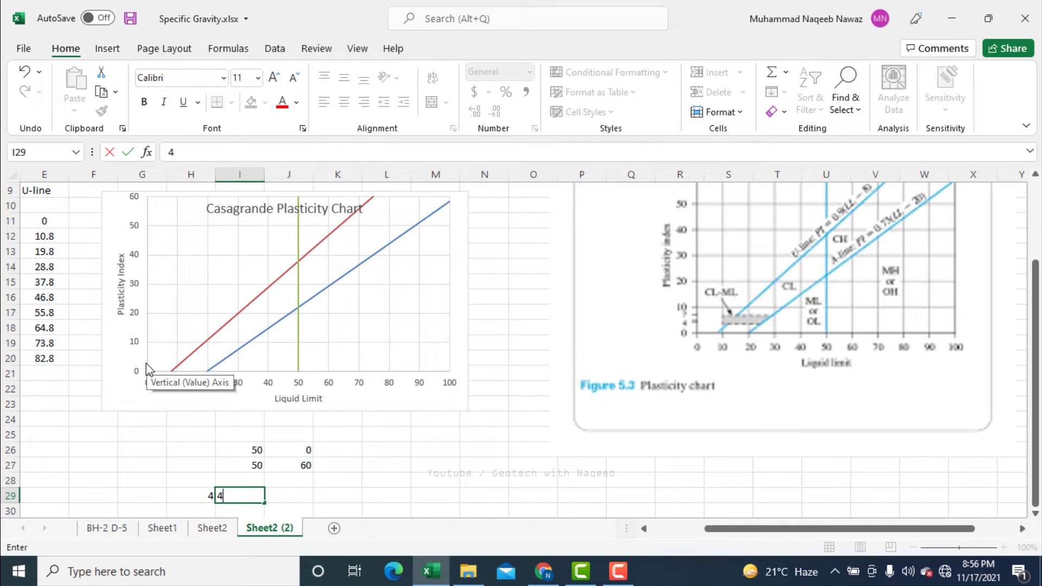
key(Return)
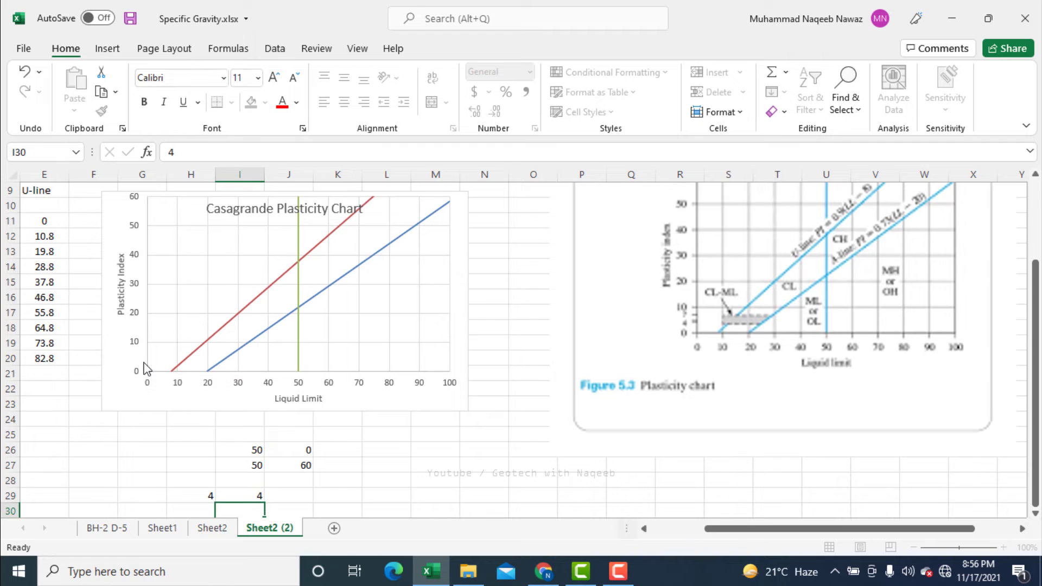
- Enter 7 in both H30 and I30
key(Left)
text(7)
key(Right)
text(7)
key(Right)
- Calculate the A-line liquid limits by entering =(I29/0.73)+20 in J29 and filling the formula down to J30
key(Up)
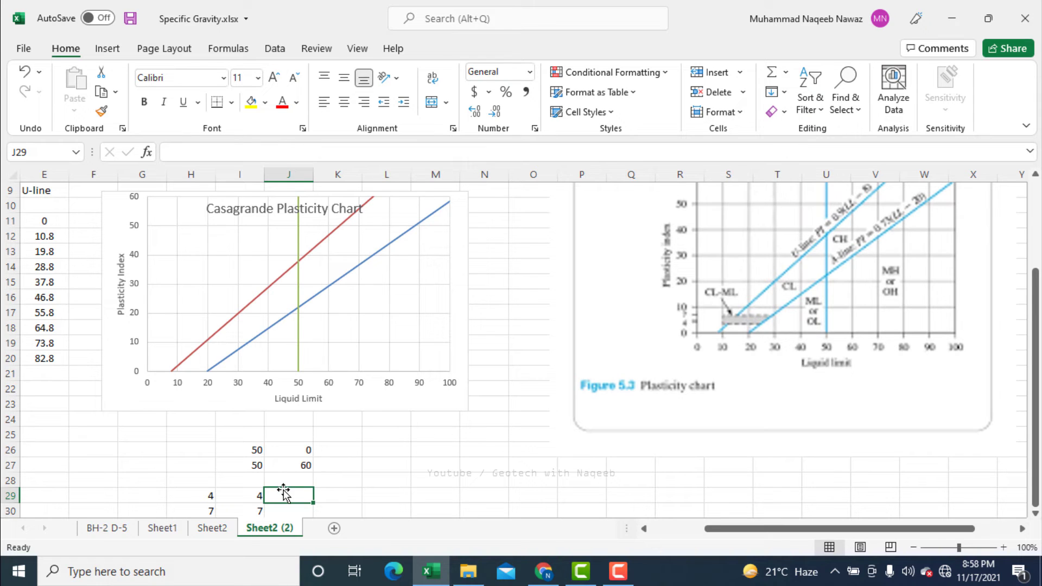
text(=)
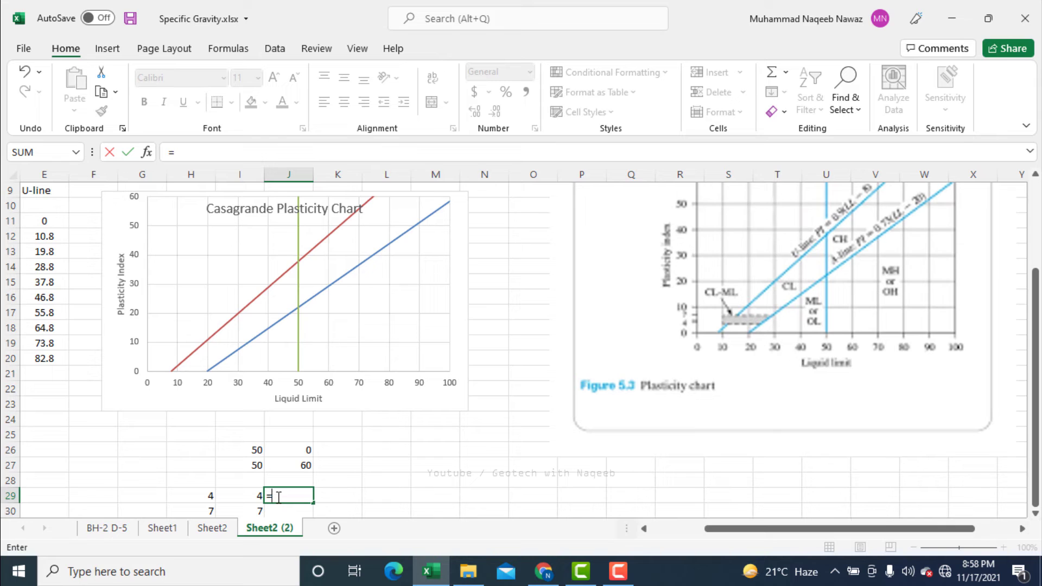
text(()
click(240, 496)
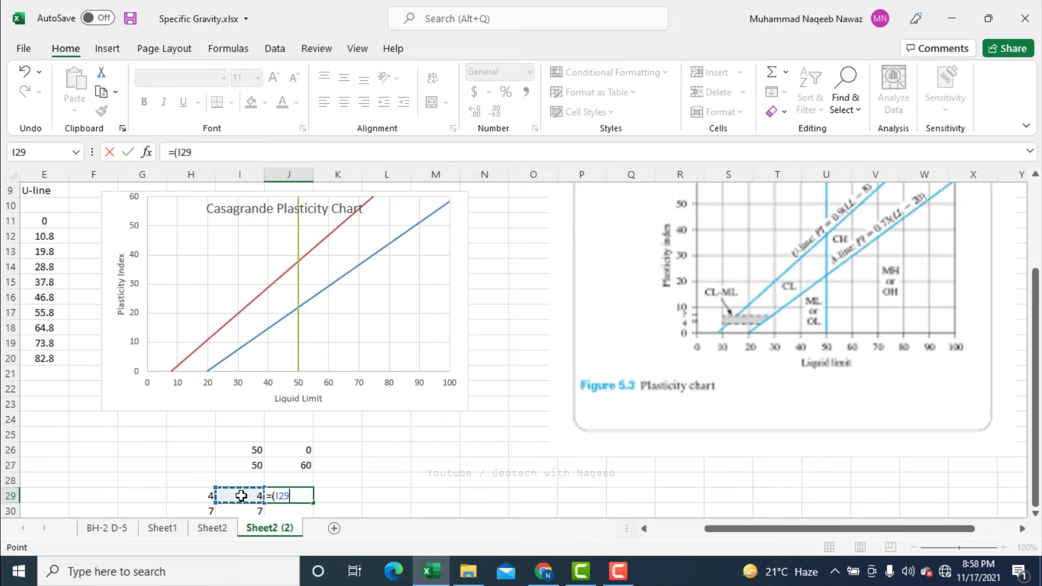
text(/0.73)+20)
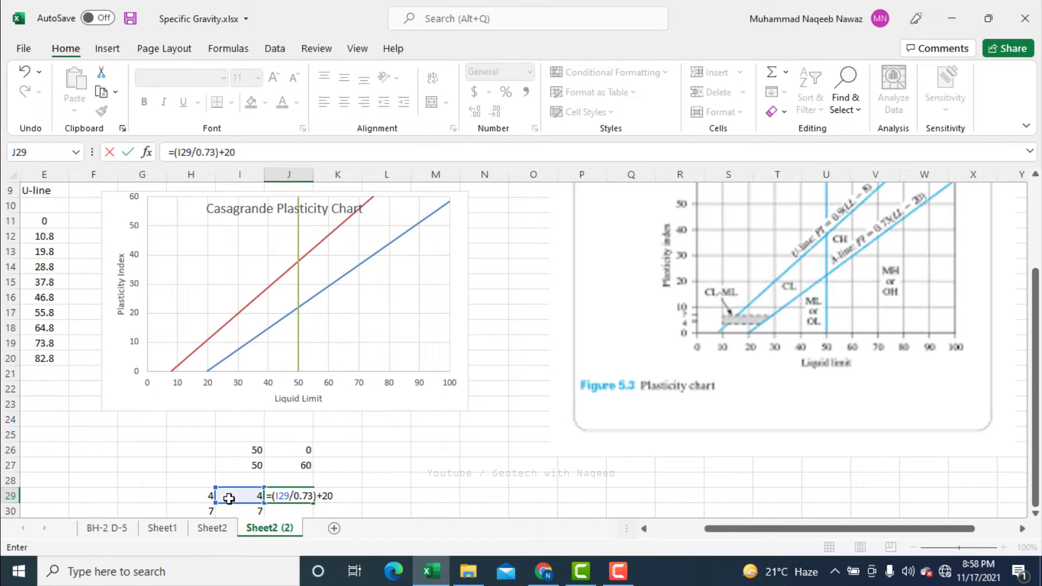
key(Return)
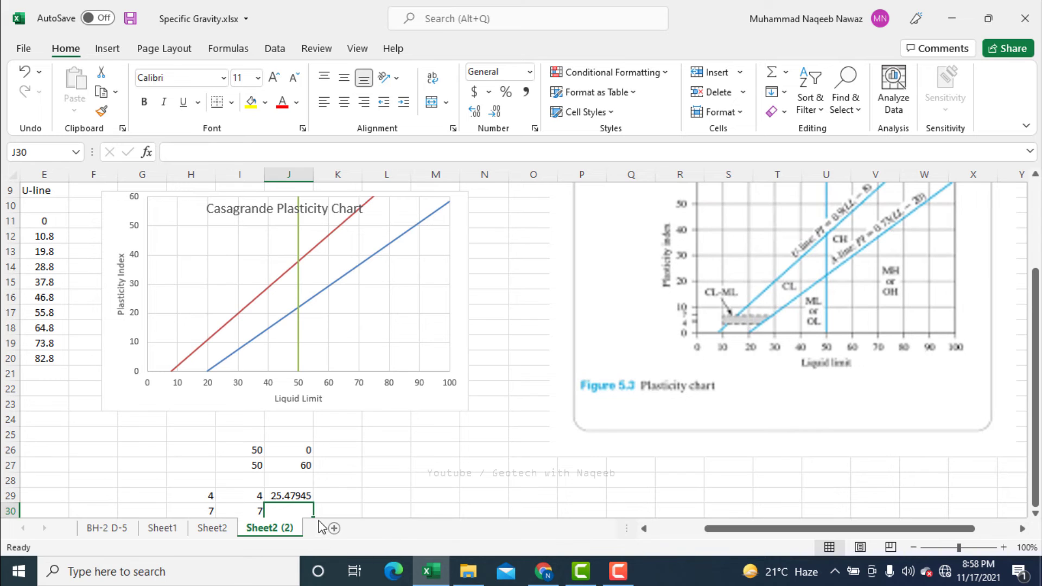
click(301, 495)
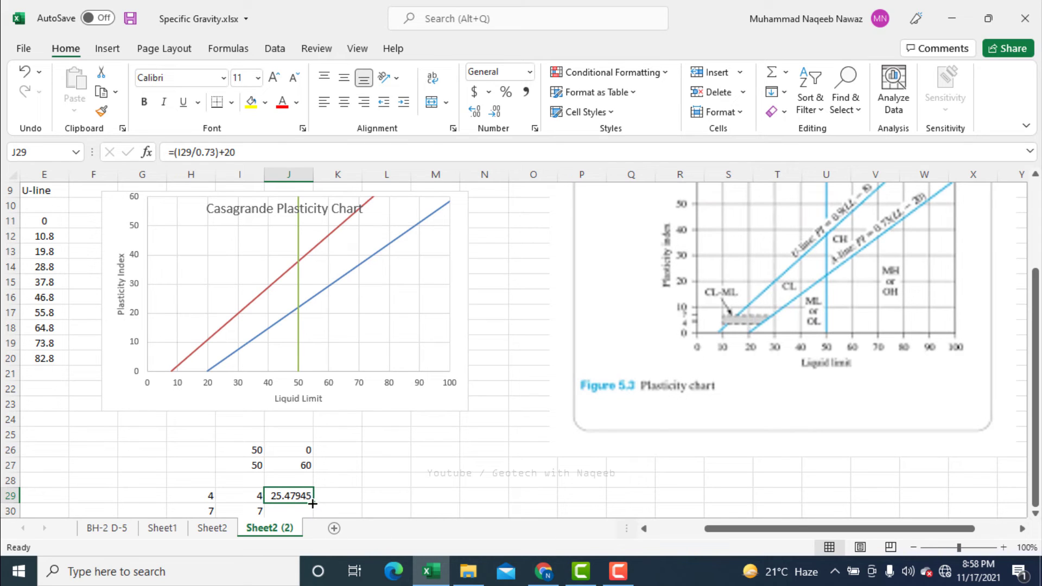
drag(313, 503, 311, 516)
- Calculate the U-line liquid limits by entering =(I29/0.9)+8 in K29 and filling the formula down to K30
click(341, 495)
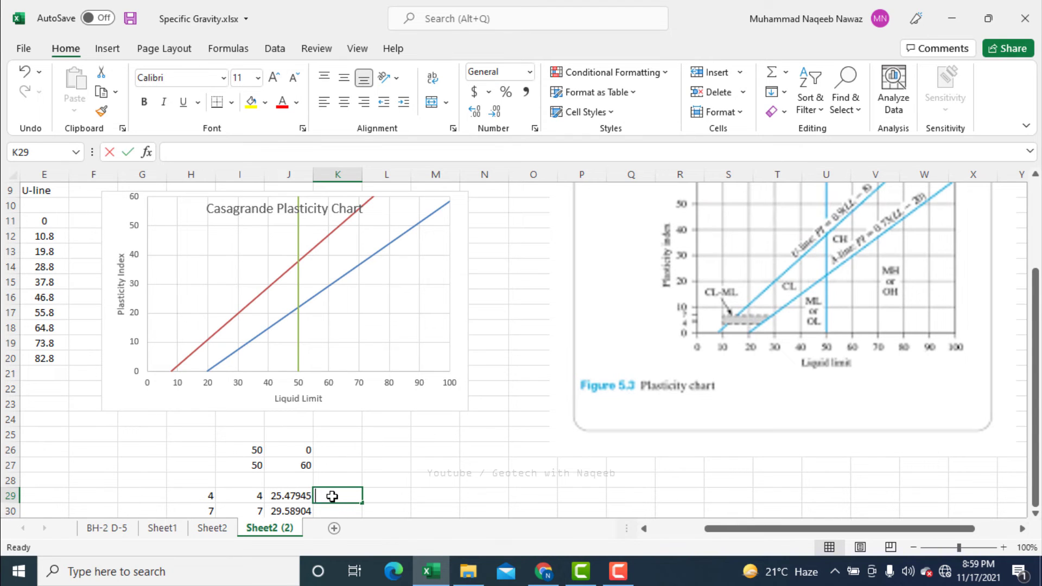
text(=()
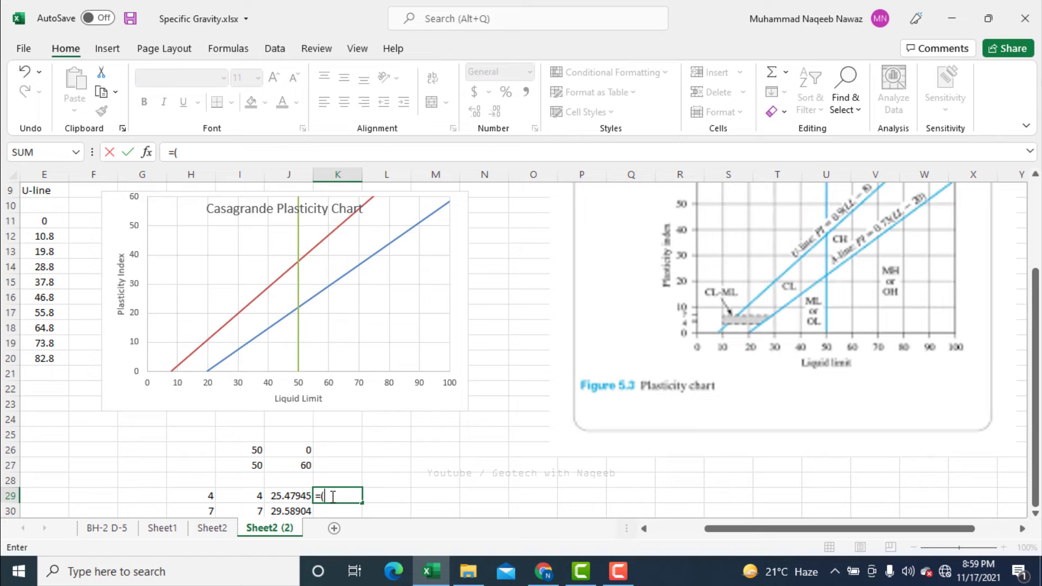
click(251, 498)
text(/)
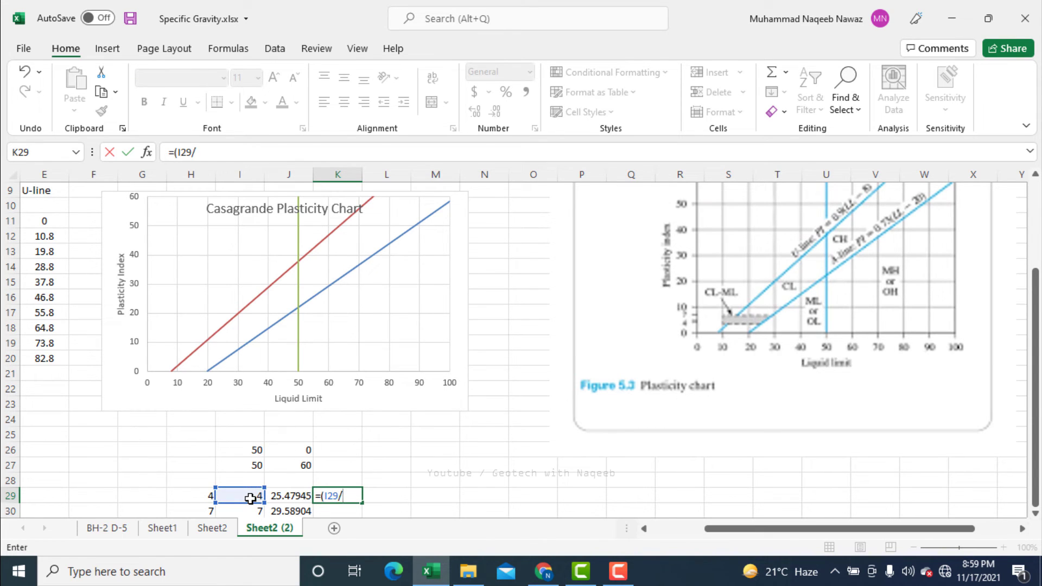
text(0.9)+8)
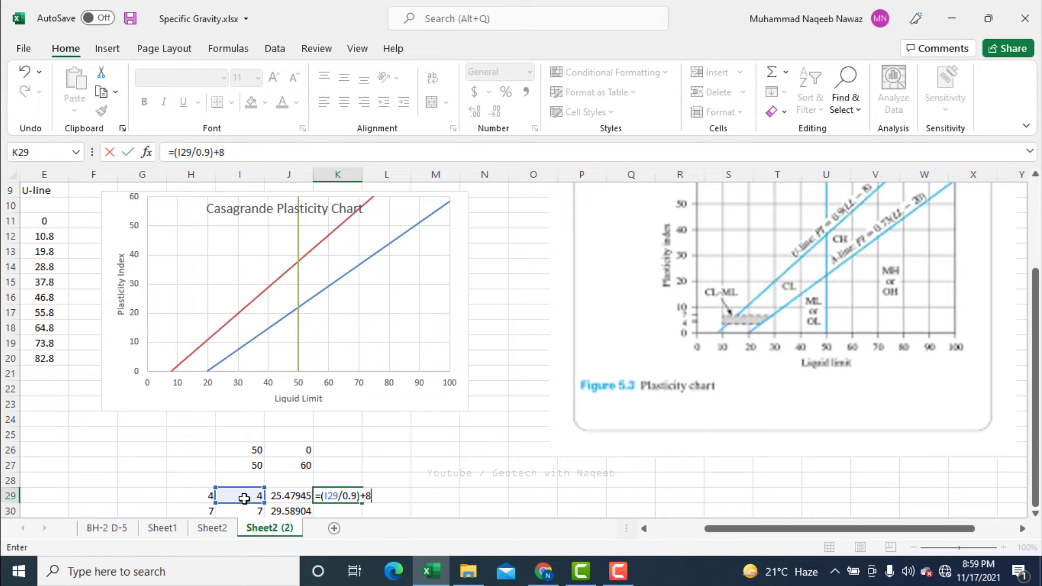
key(Return)
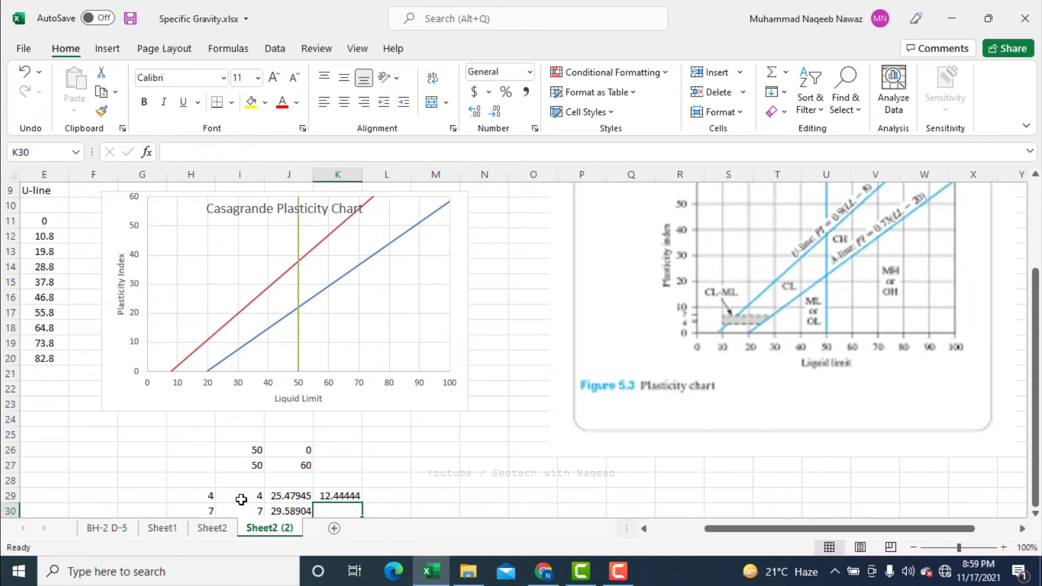
click(352, 495)
drag(362, 503, 350, 448)
click(404, 416)
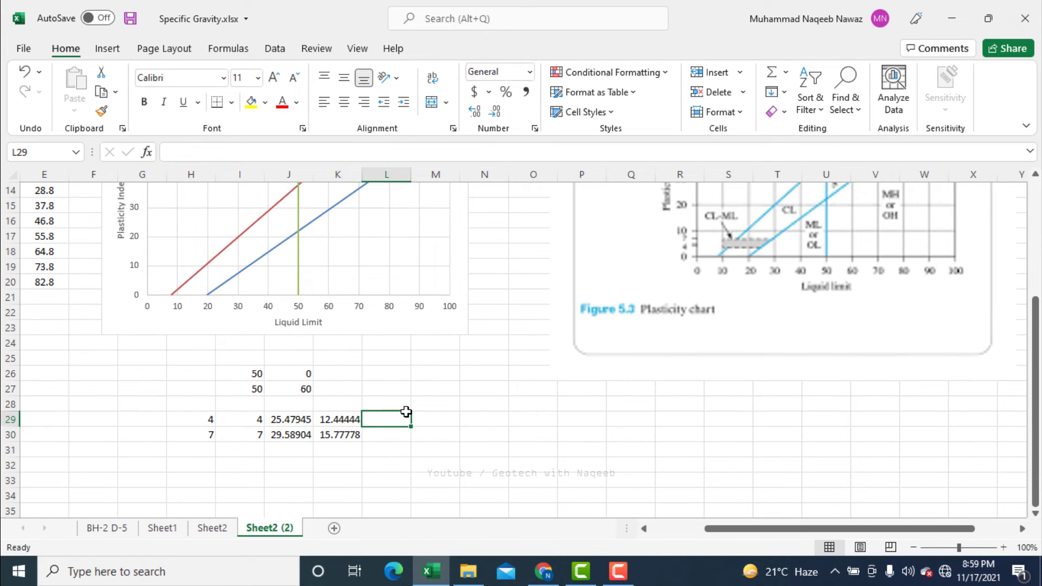
- Add the lower CL-ML boundary to the chart as a series with X values J29:K29 and Y values H29:I29
right_click(361, 244)
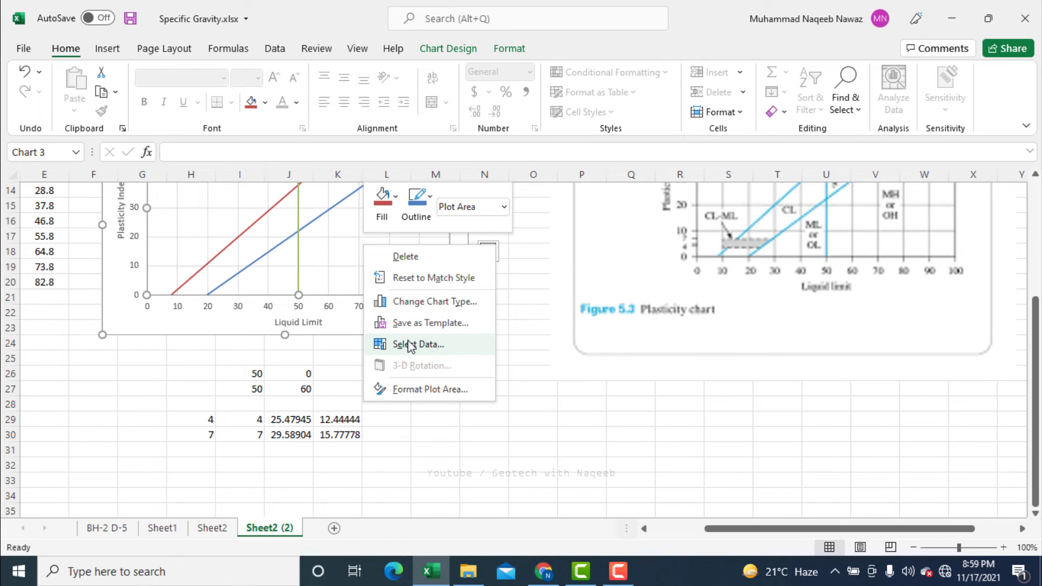
click(410, 345)
click(371, 237)
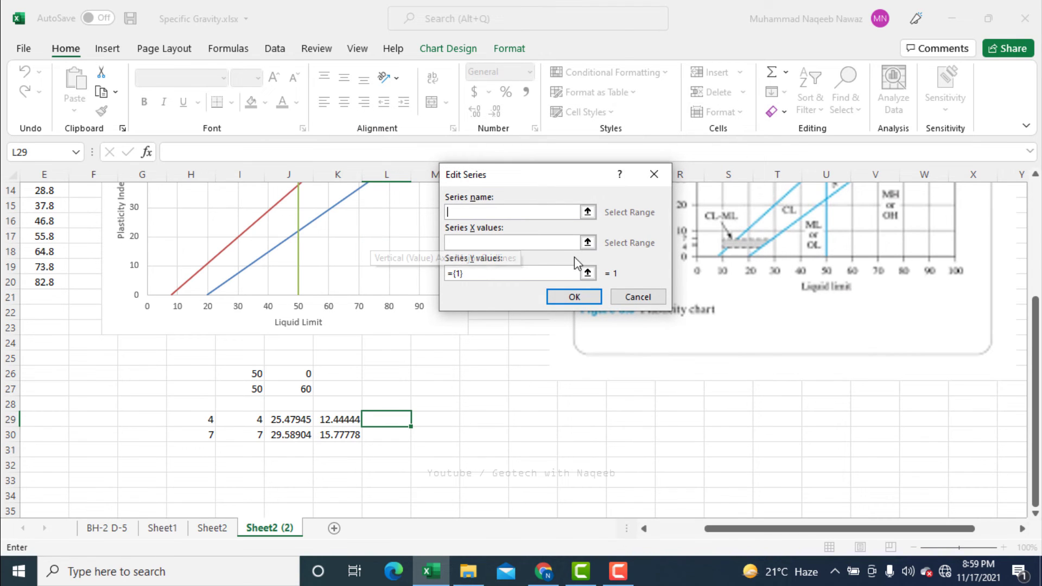
click(587, 242)
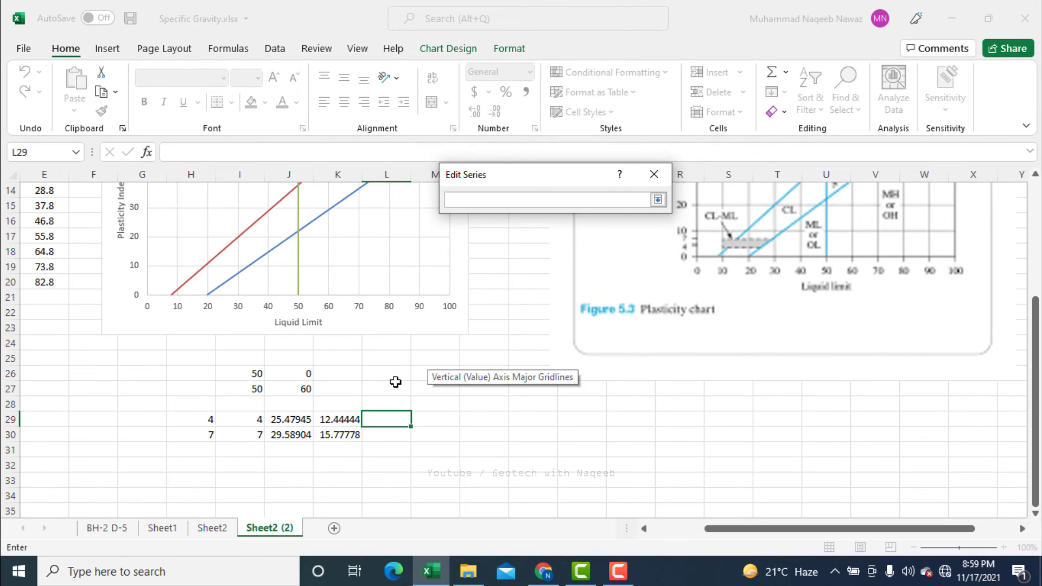
drag(278, 421, 328, 420)
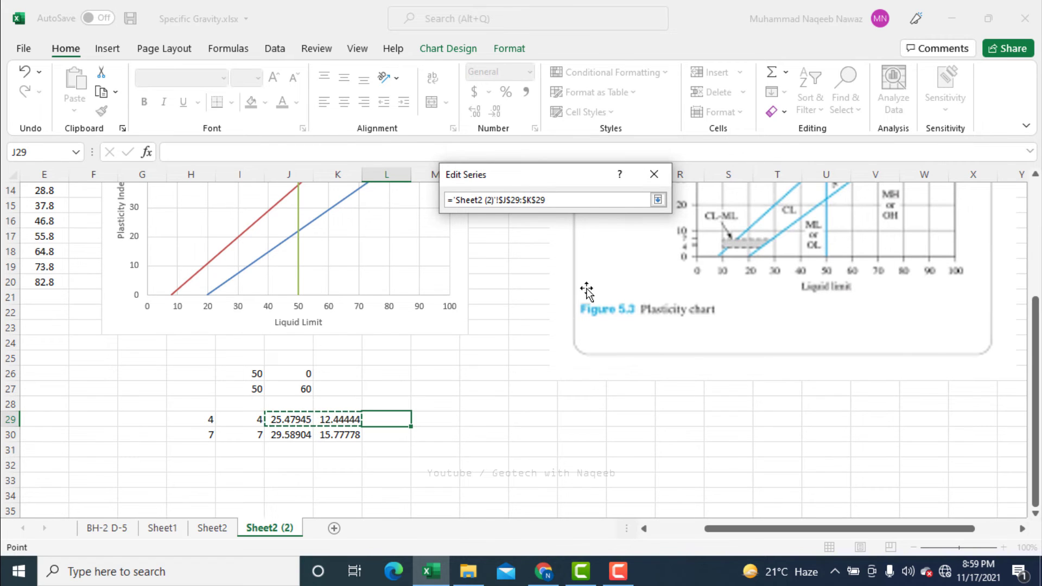
click(656, 201)
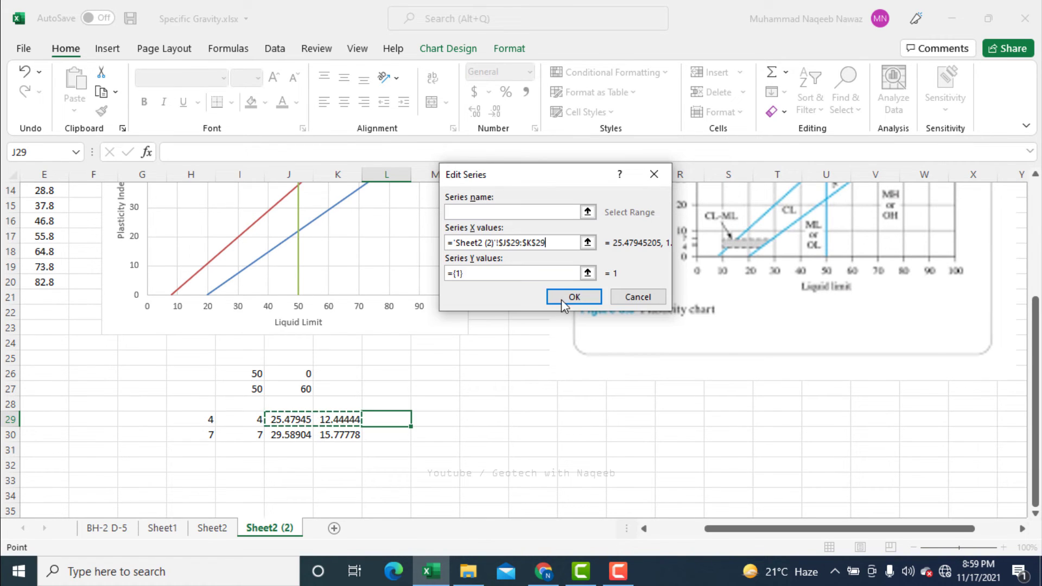
click(589, 272)
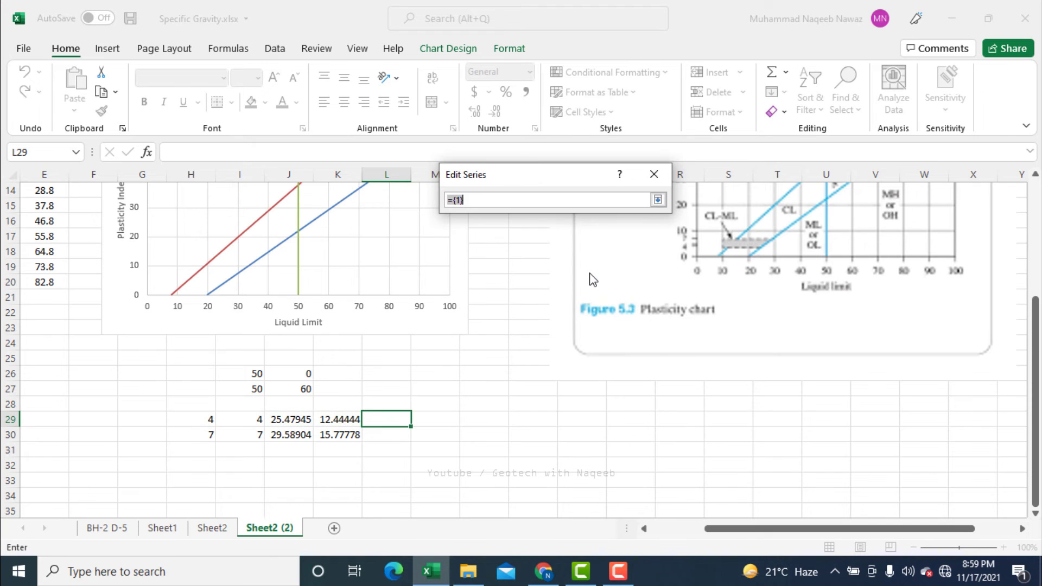
drag(201, 419, 228, 419)
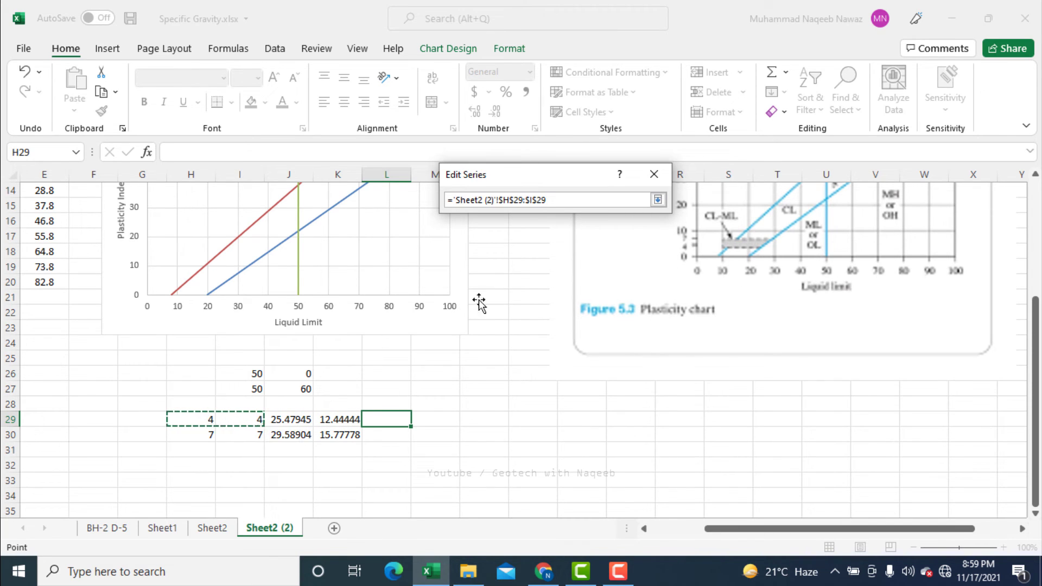
click(657, 200)
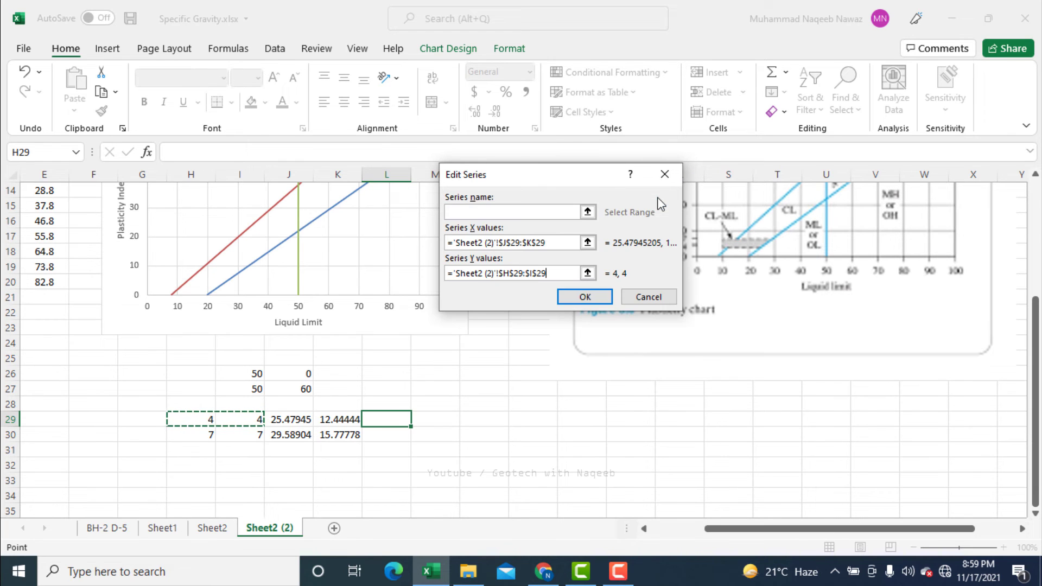
click(575, 300)
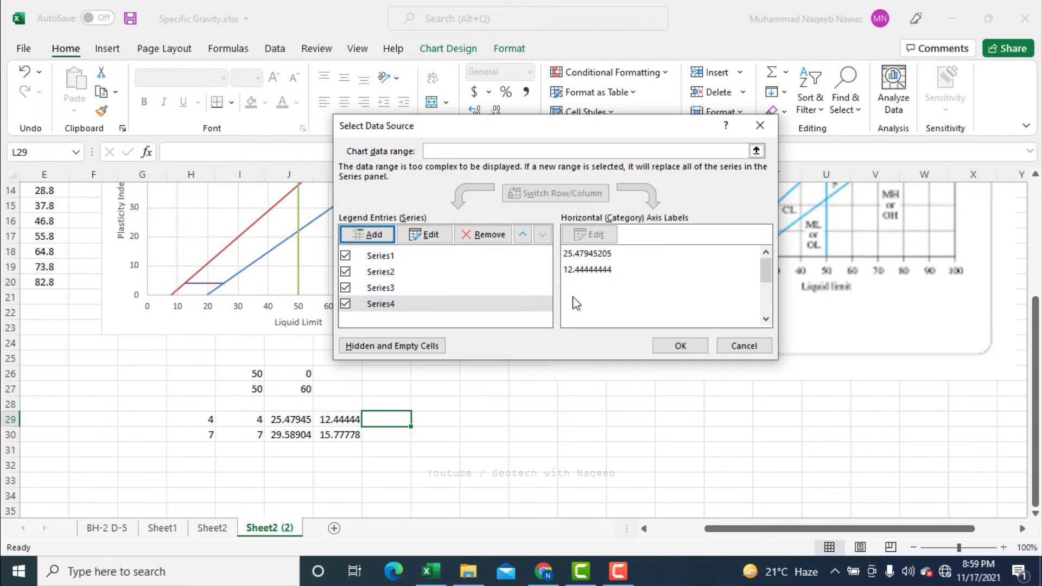
- Add the upper CL-ML boundary as another series with X values J30:K30 and Y values H30:I30, and accept the data source changes
click(374, 235)
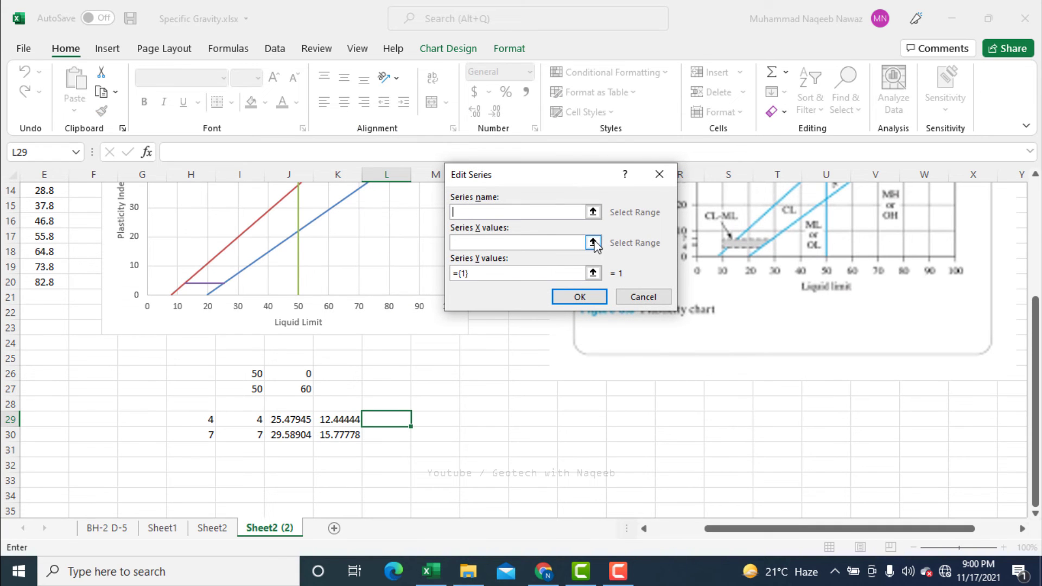
click(593, 242)
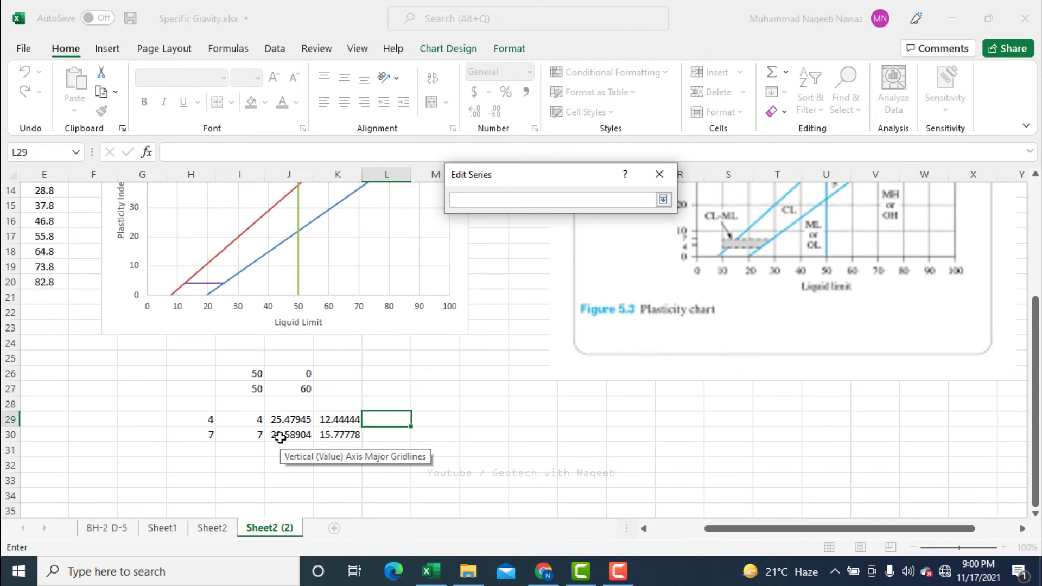
drag(279, 437, 315, 437)
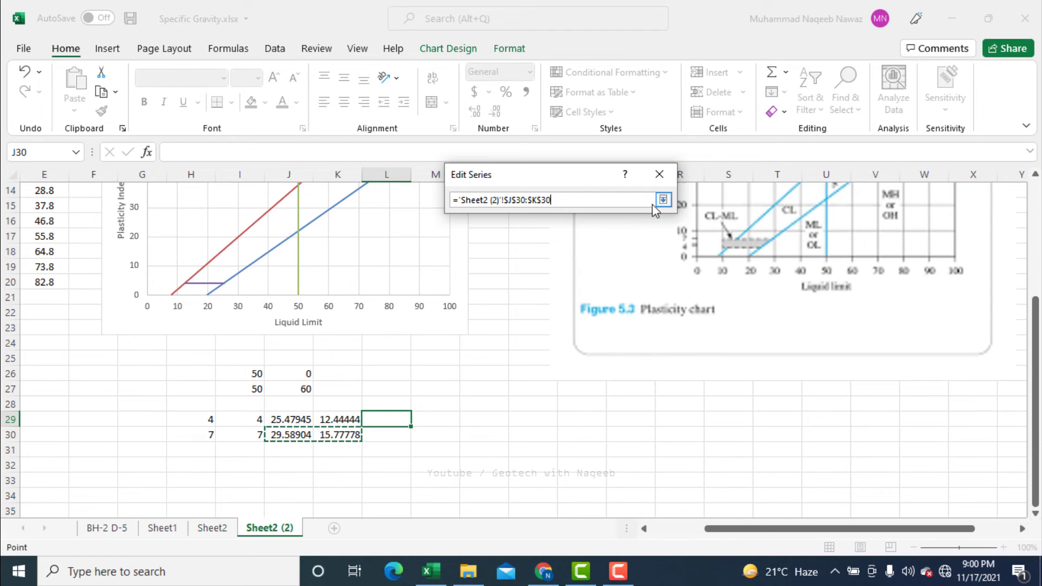
click(661, 200)
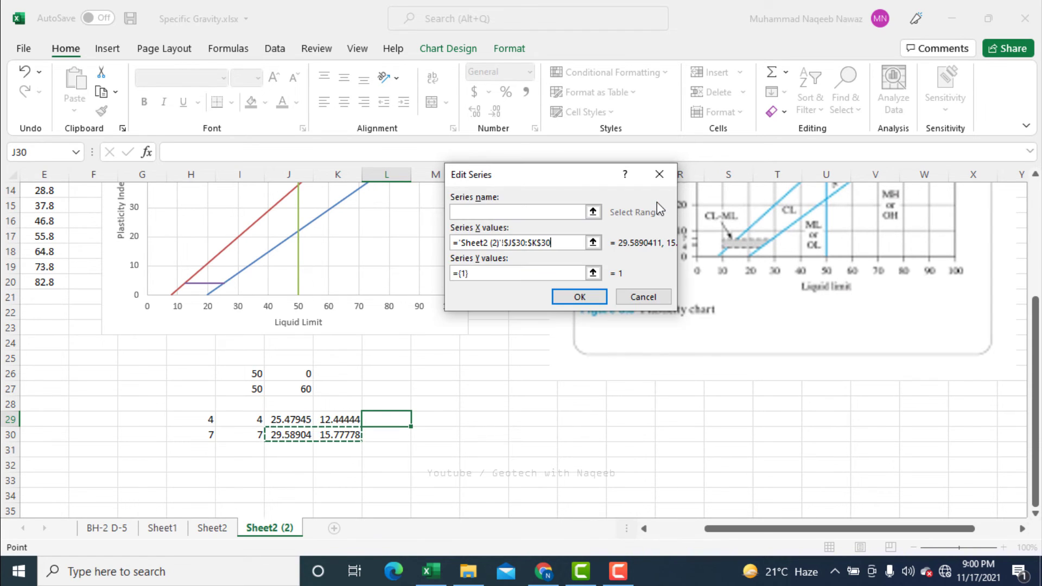
click(593, 273)
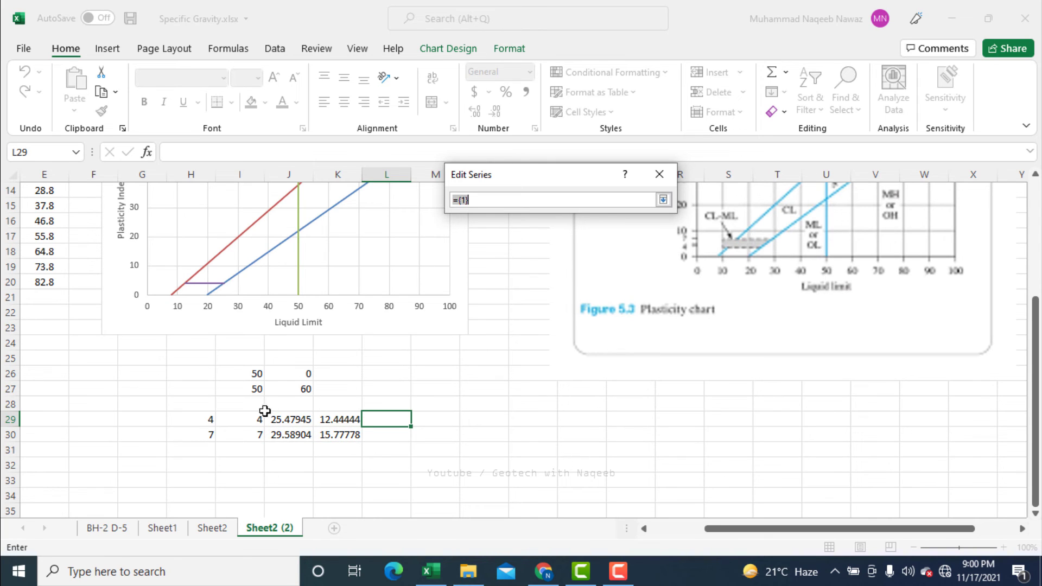
drag(208, 434, 241, 435)
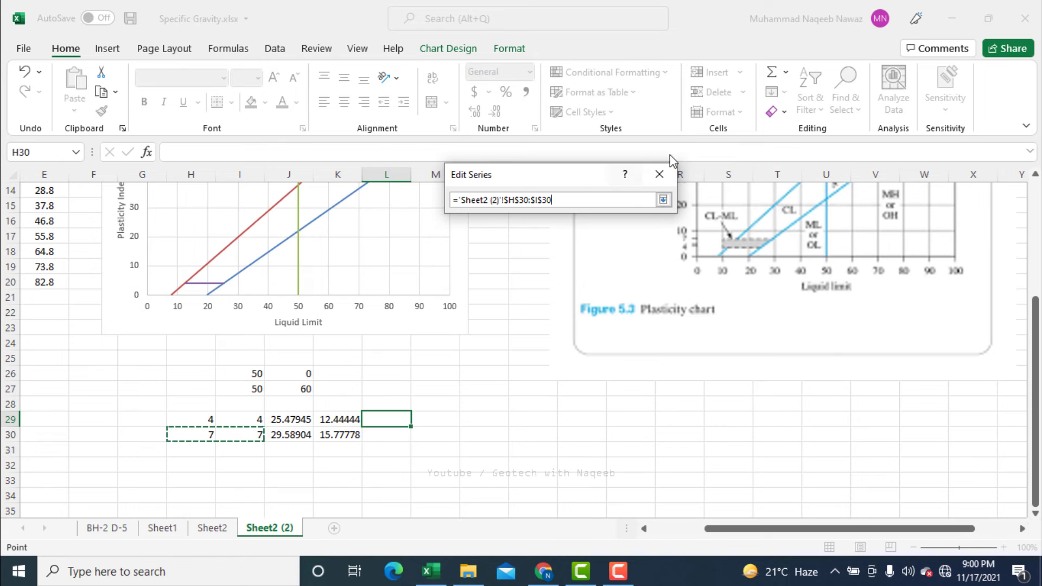
click(663, 200)
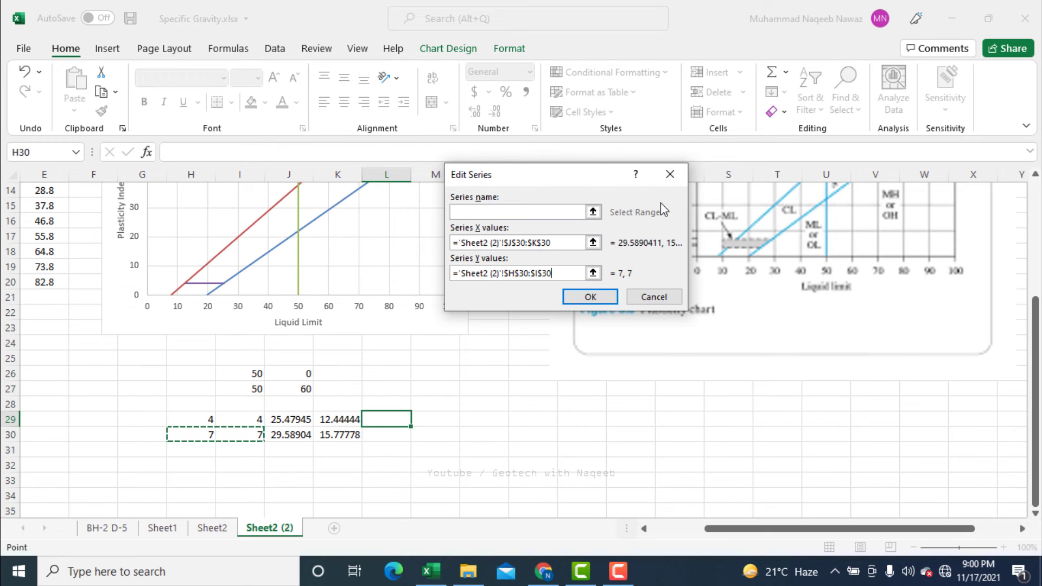
click(591, 298)
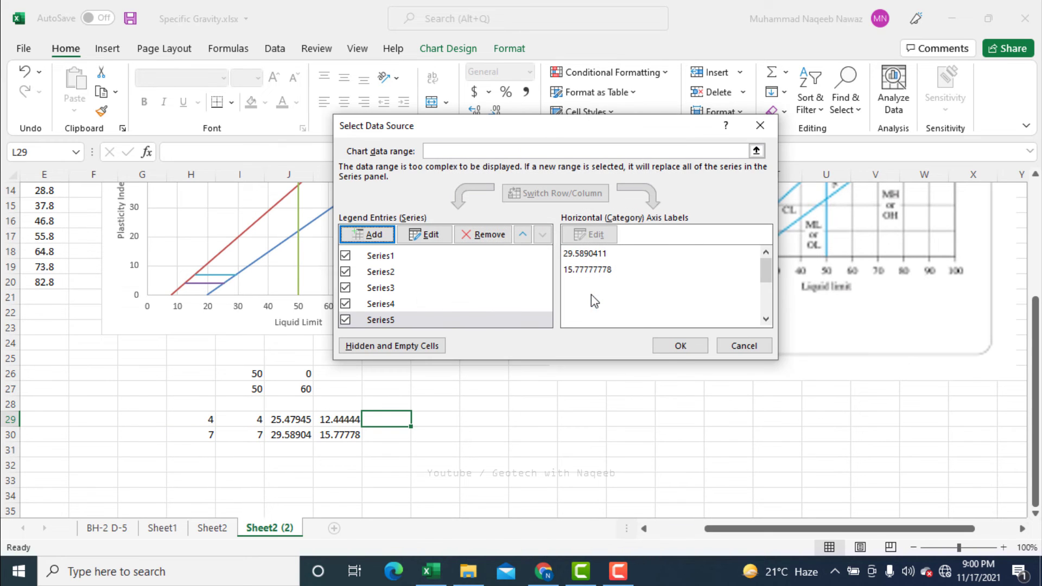
click(682, 348)
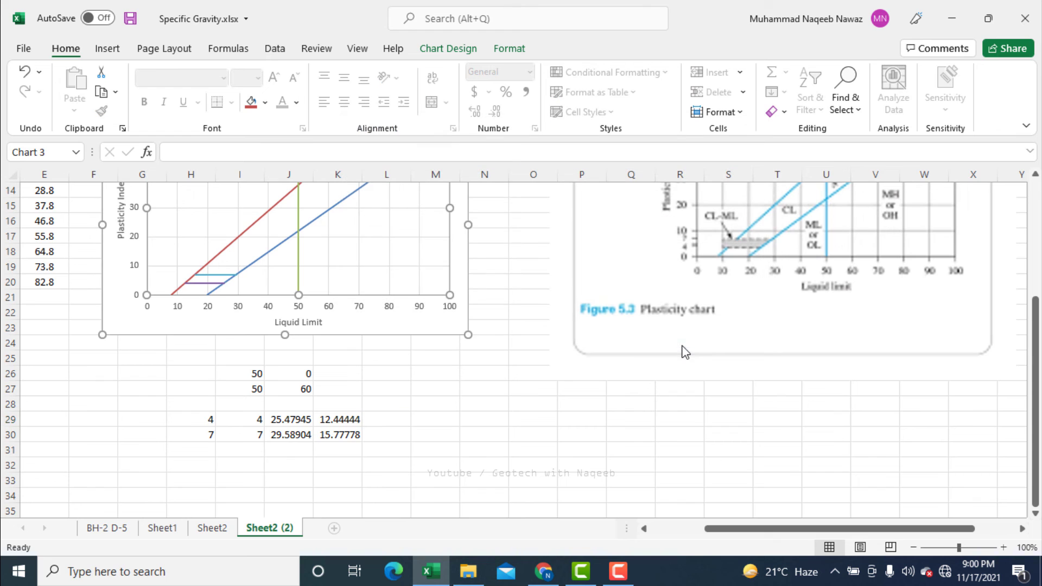
- Deselect the chart and compare its lines and CL-ML zone boundaries with the reference plasticity chart
click(525, 405)
key(Up)
key(Up)
key(Up)
key(Up)
key(Up)
key(Up)
key(Up)
key(Up)
key(Up)
key(Up)
key(Up)
key(Up)
key(Up)
key(Up)
key(Up)
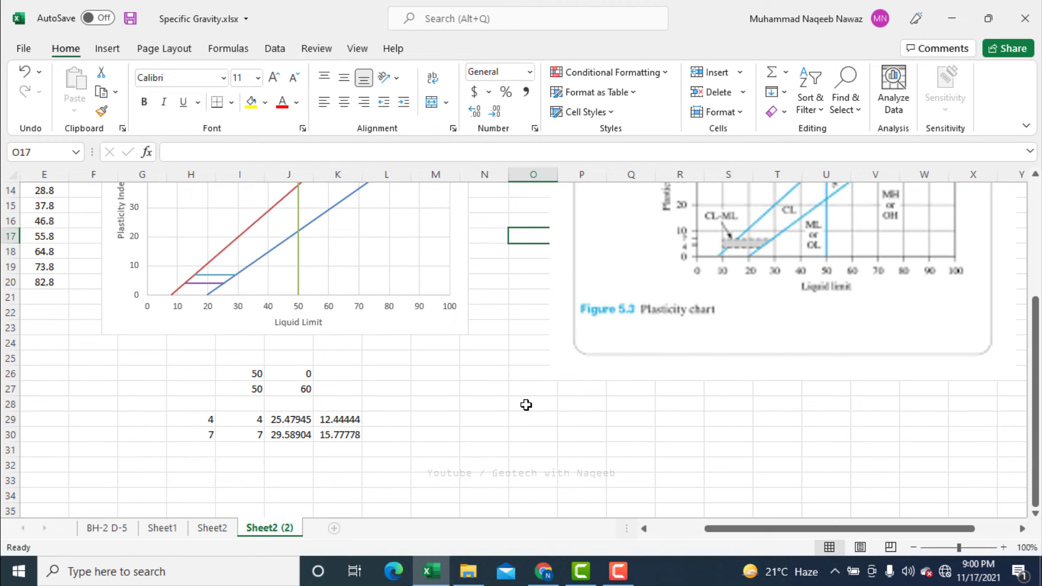
key(Up)
key(Up)
key(Up)
key(Up)
key(Up)
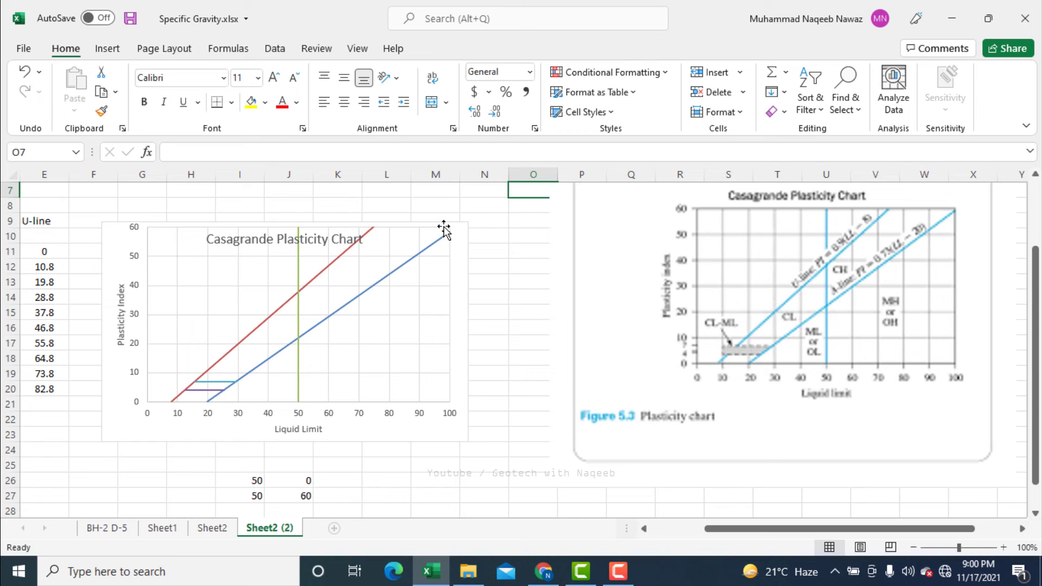
- Insert a rectangle shape over the plasticity chart and apply the orange-outlined white shape style
click(115, 50)
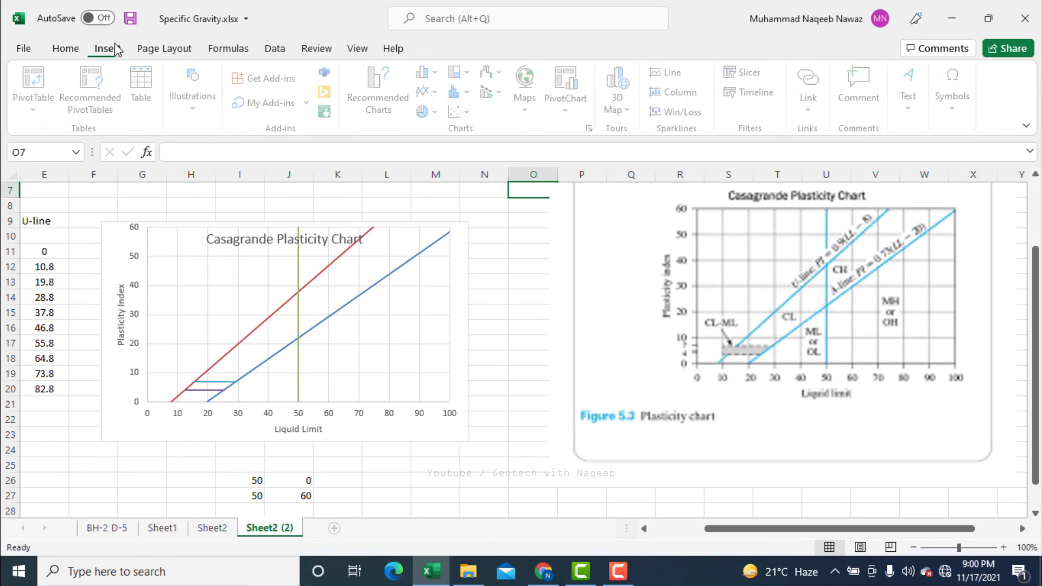
click(191, 107)
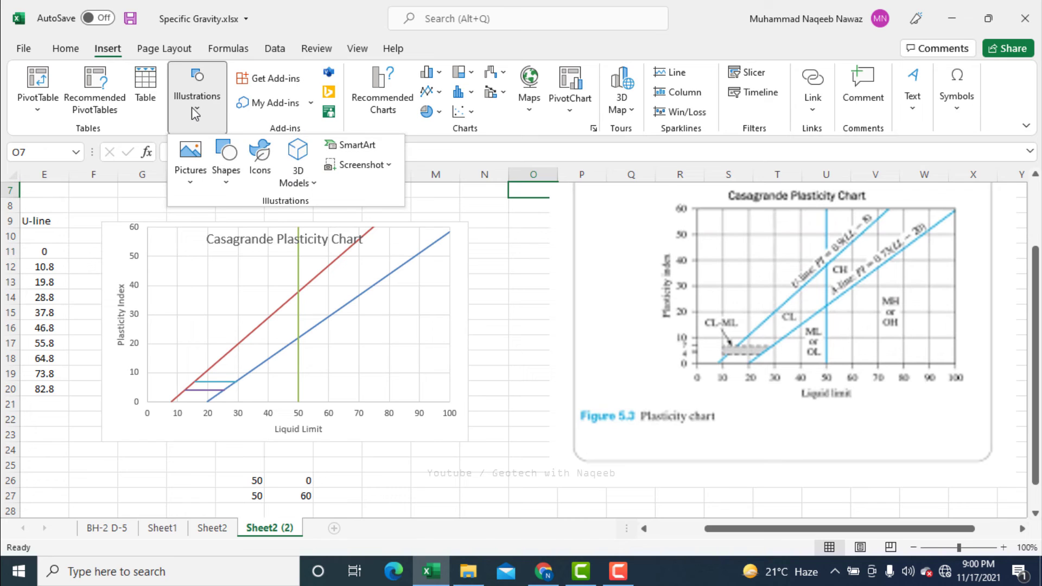
click(228, 179)
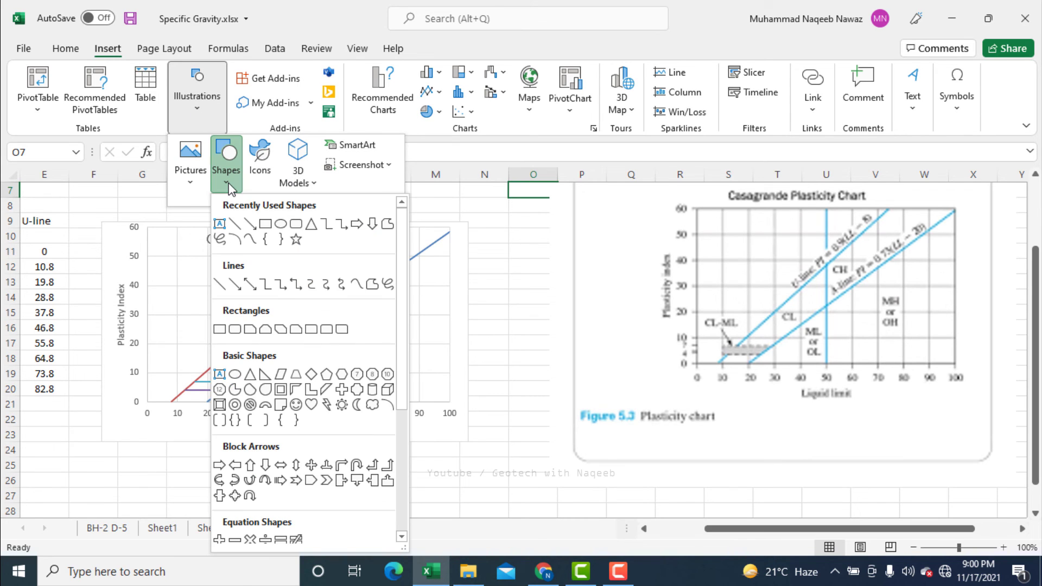
key(Escape)
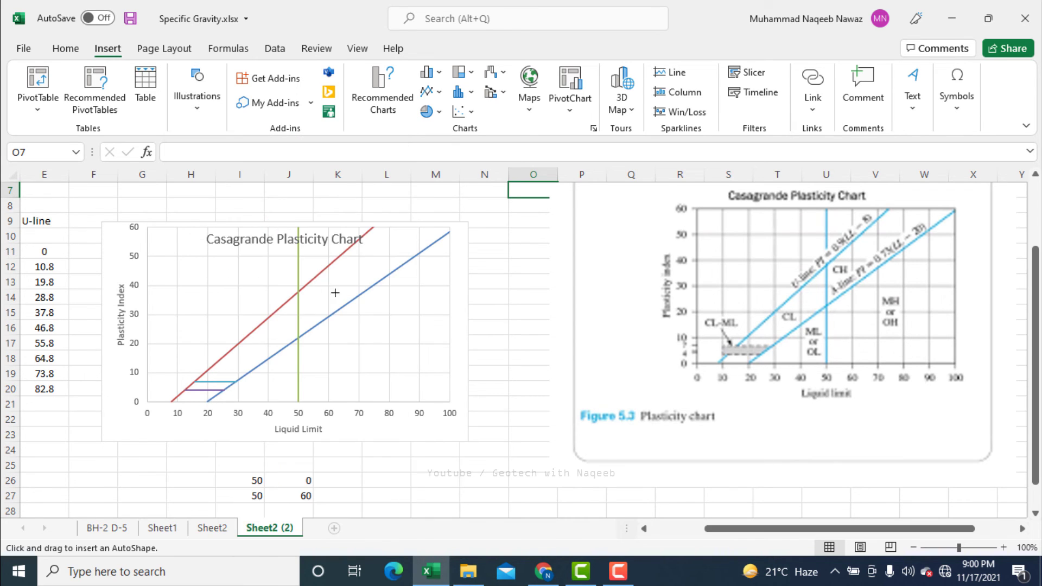
click(319, 300)
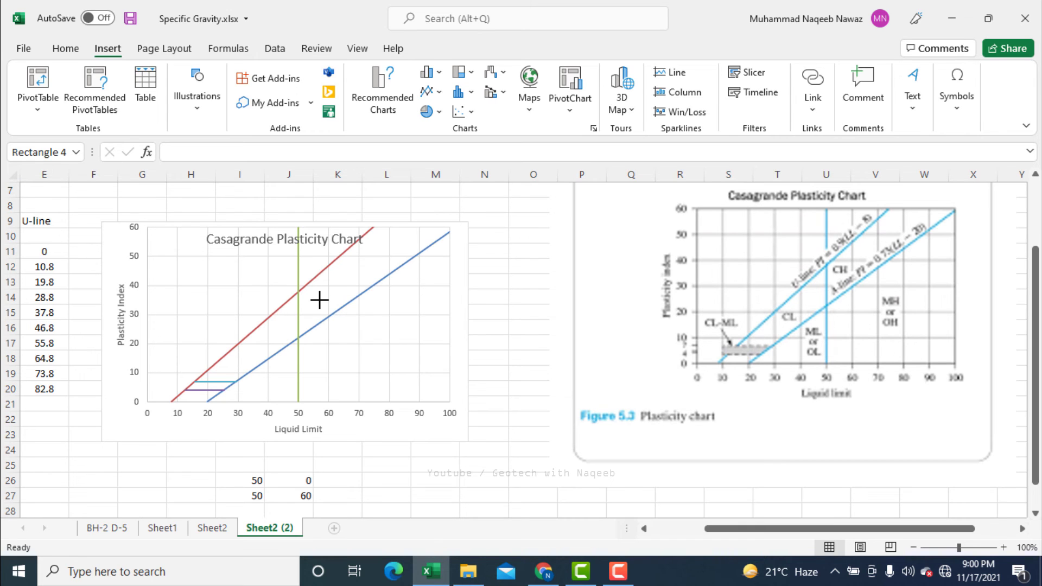
click(234, 87)
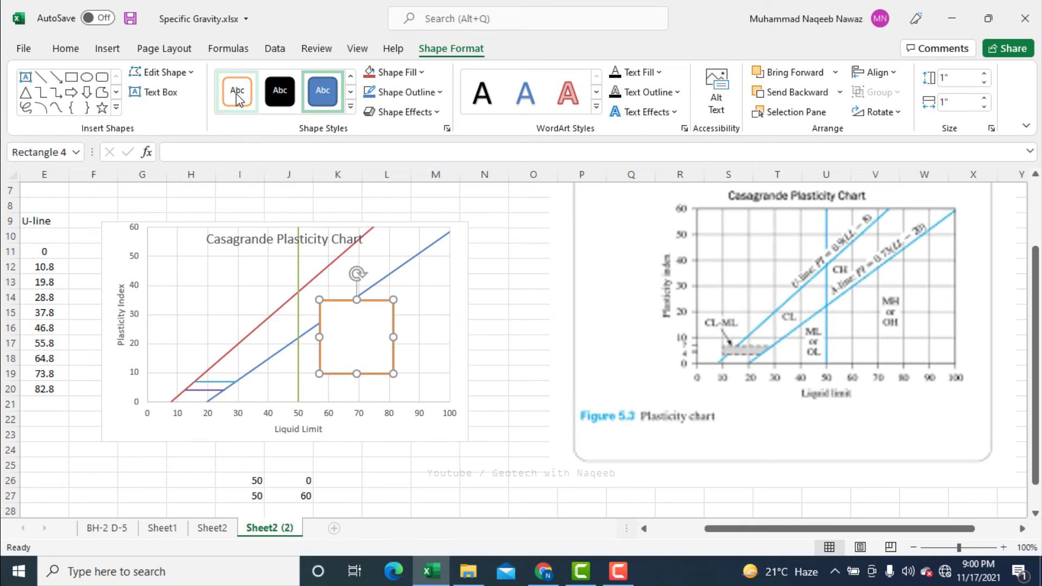
- Resize the rectangle to about 0.34" high by 2.13" wide, rotate it parallel to the A-line and place it just above that line
drag(388, 337, 472, 313)
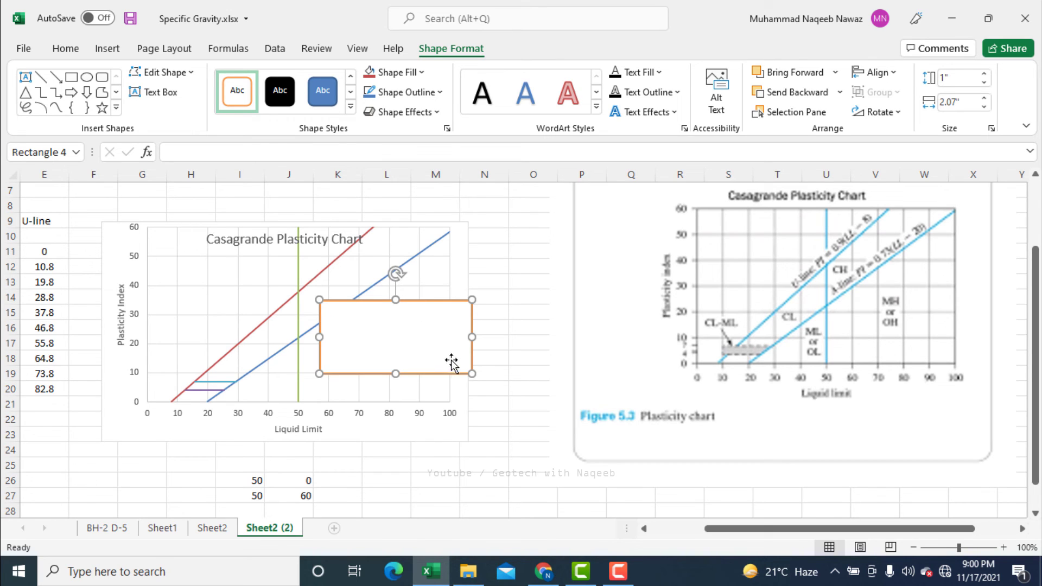
drag(470, 373, 475, 326)
drag(399, 272, 349, 234)
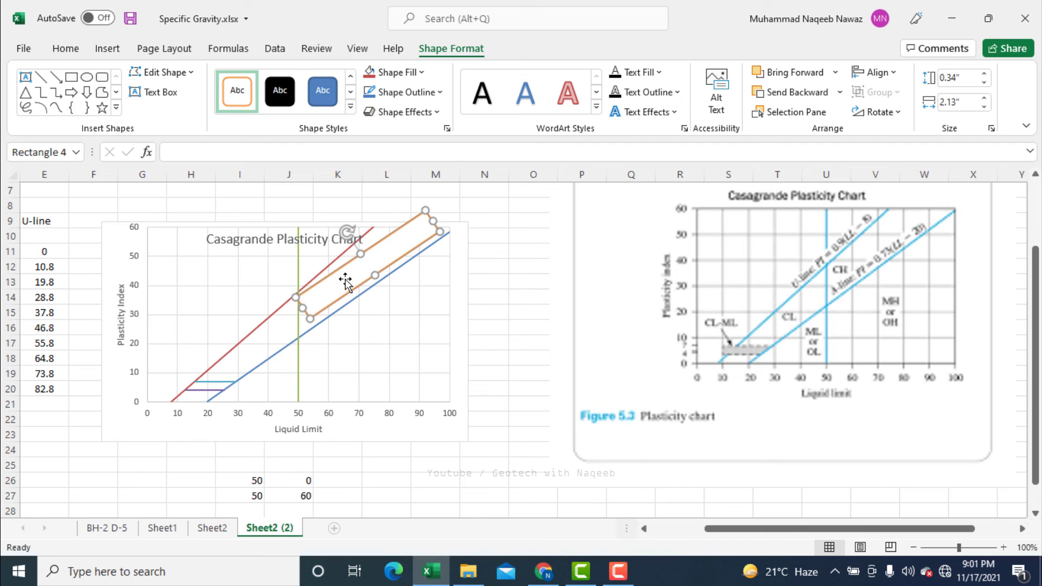
- Label the rotated rectangle "A-Line PI = 0.73 (LL-20)" and fine-tune its rotation to follow the A-line
text(A-Line PI = 0.73)
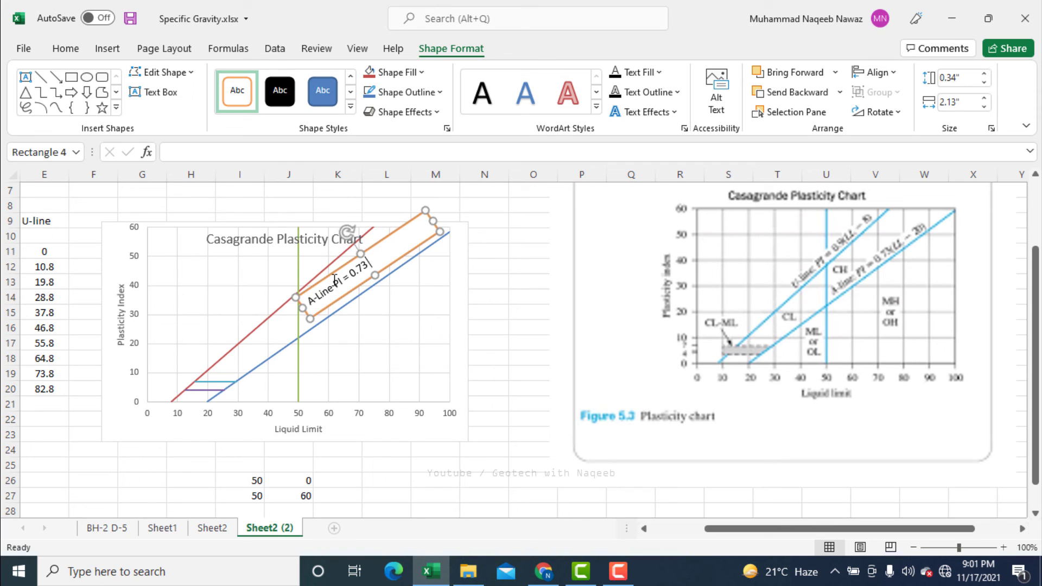
text( (LL-20))
drag(350, 232, 350, 232)
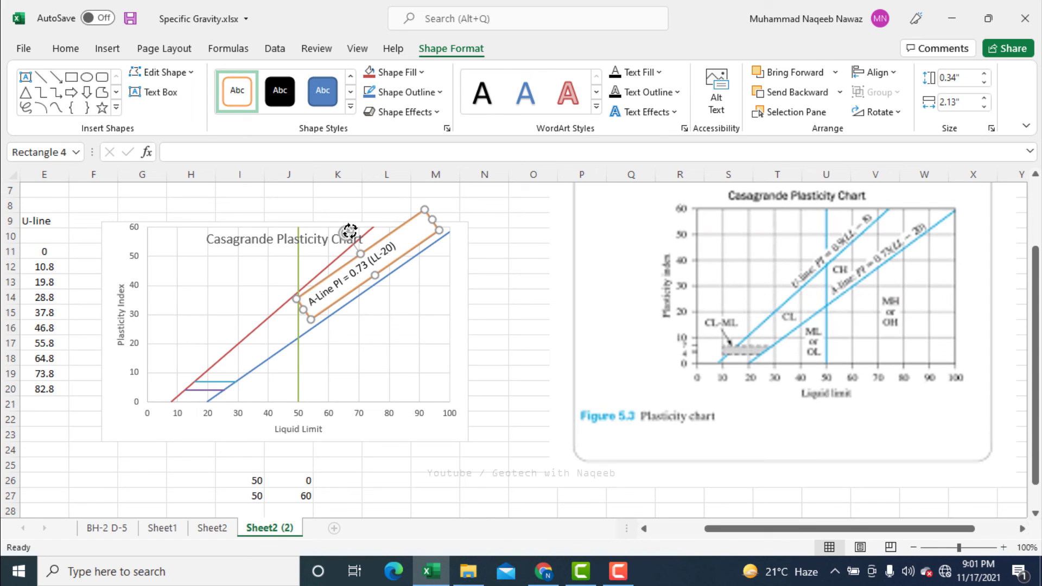
- Remove the outline from the A-line label shape and deselect it
right_click(403, 227)
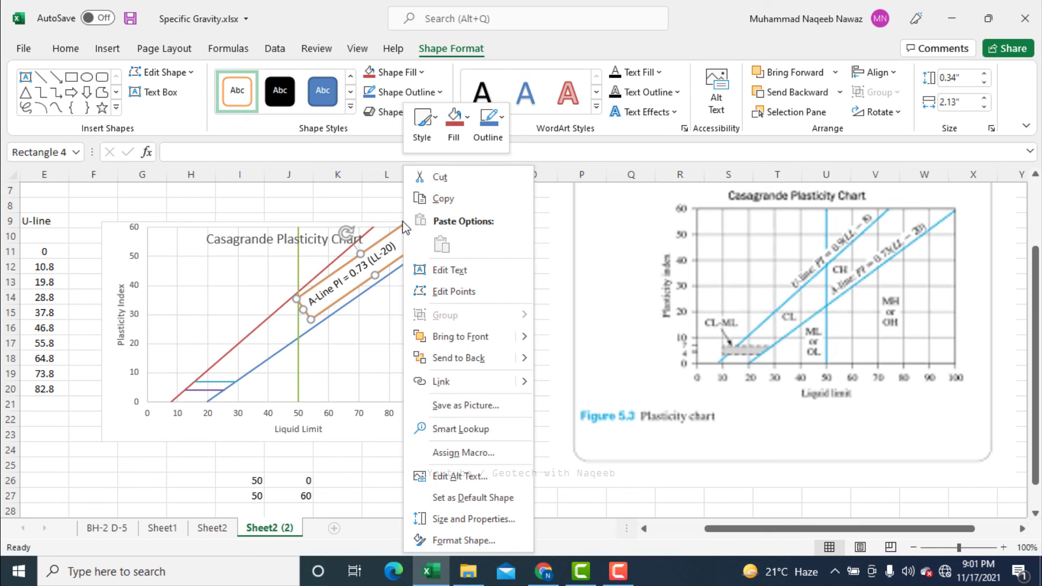
click(503, 122)
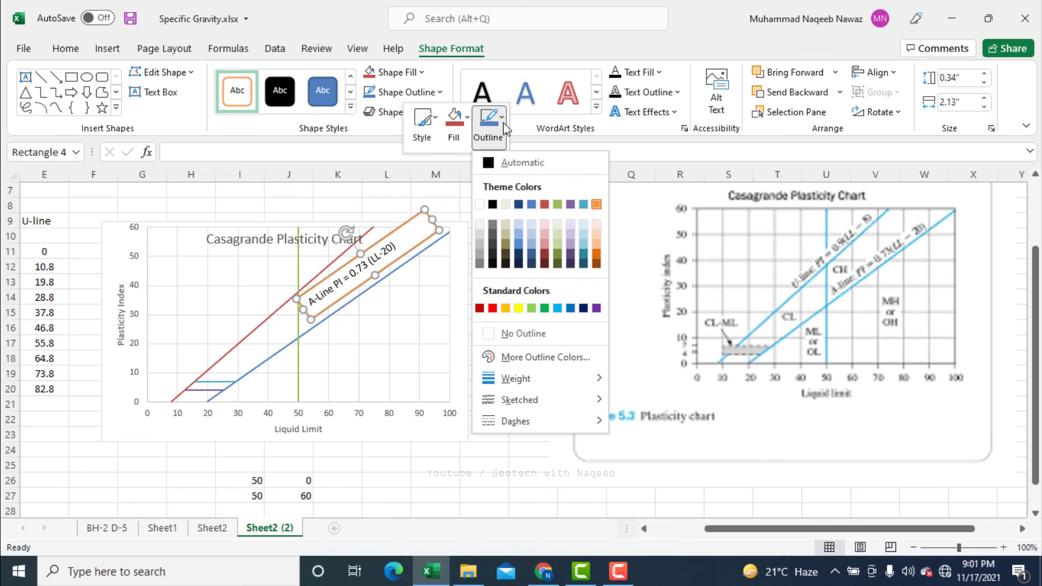
click(523, 334)
click(493, 282)
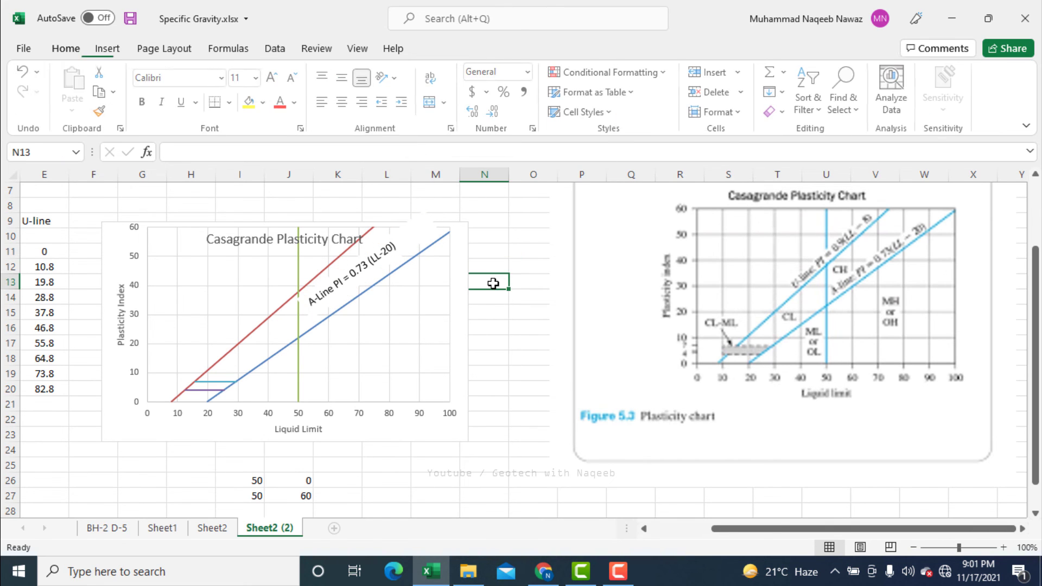